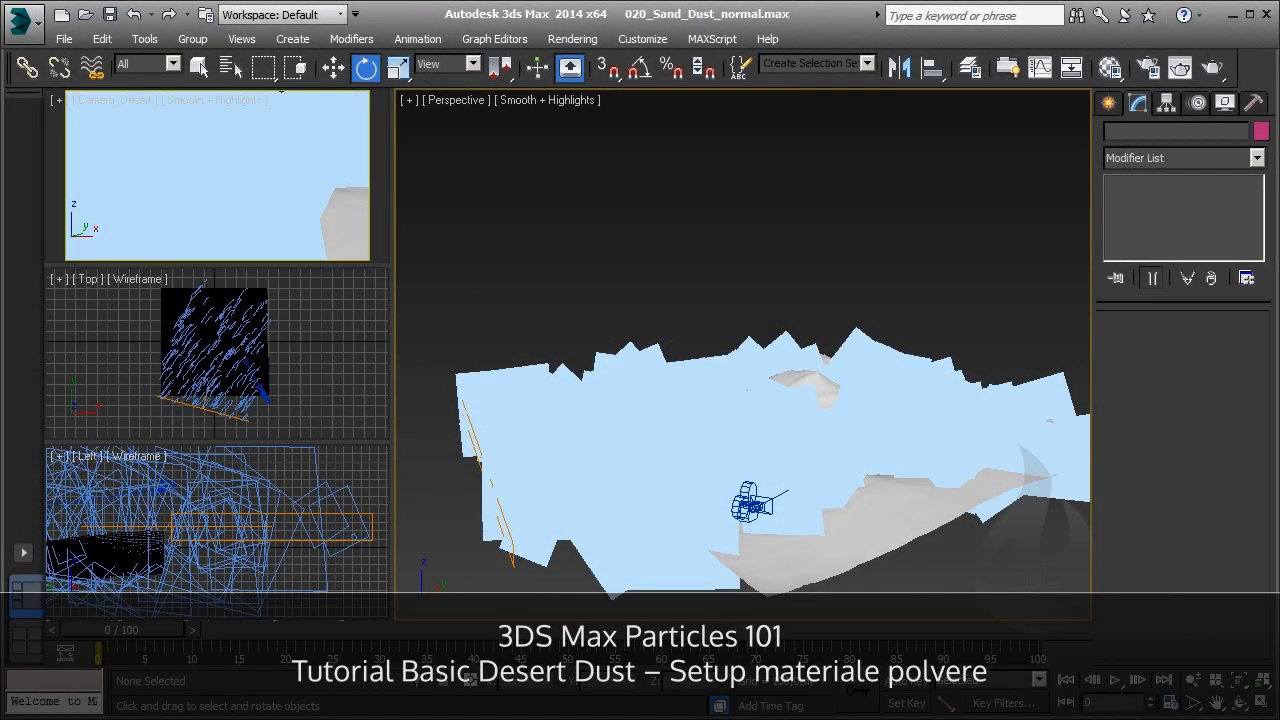
# - Select the Blizzard001 particle system and open the Material Editor
pyautogui.click(537, 470)
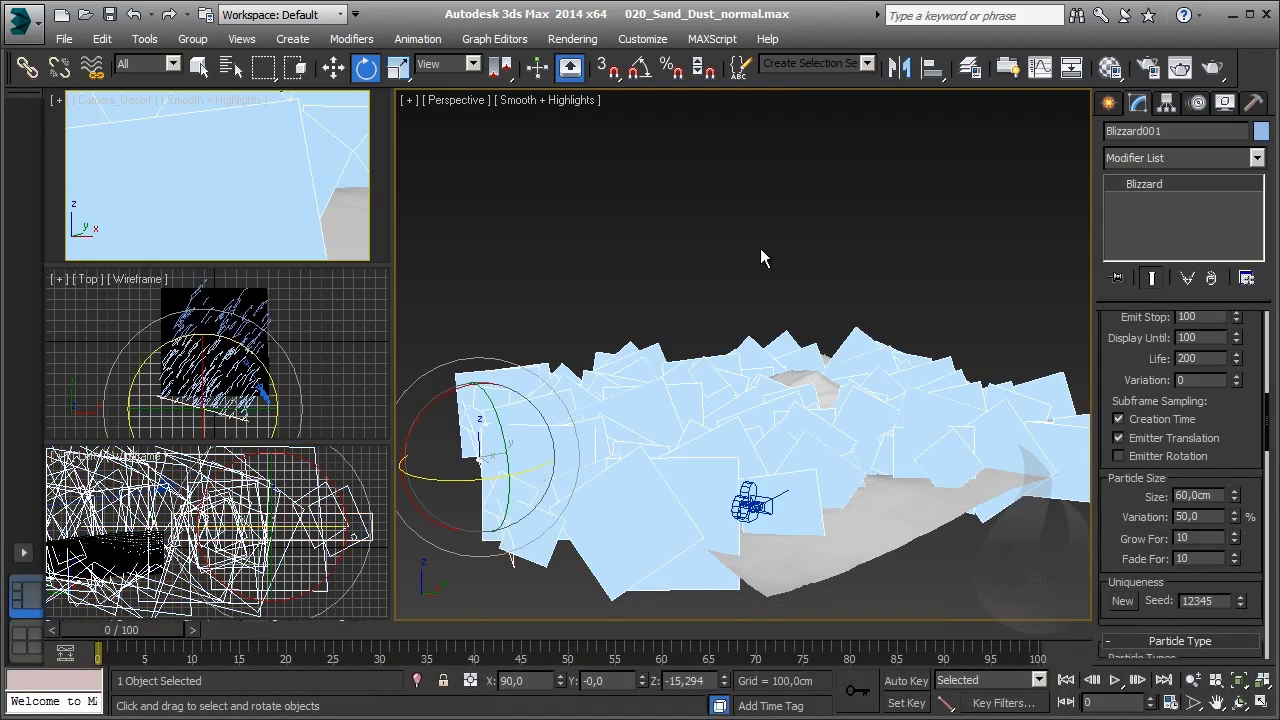
pyautogui.click(1110, 68)
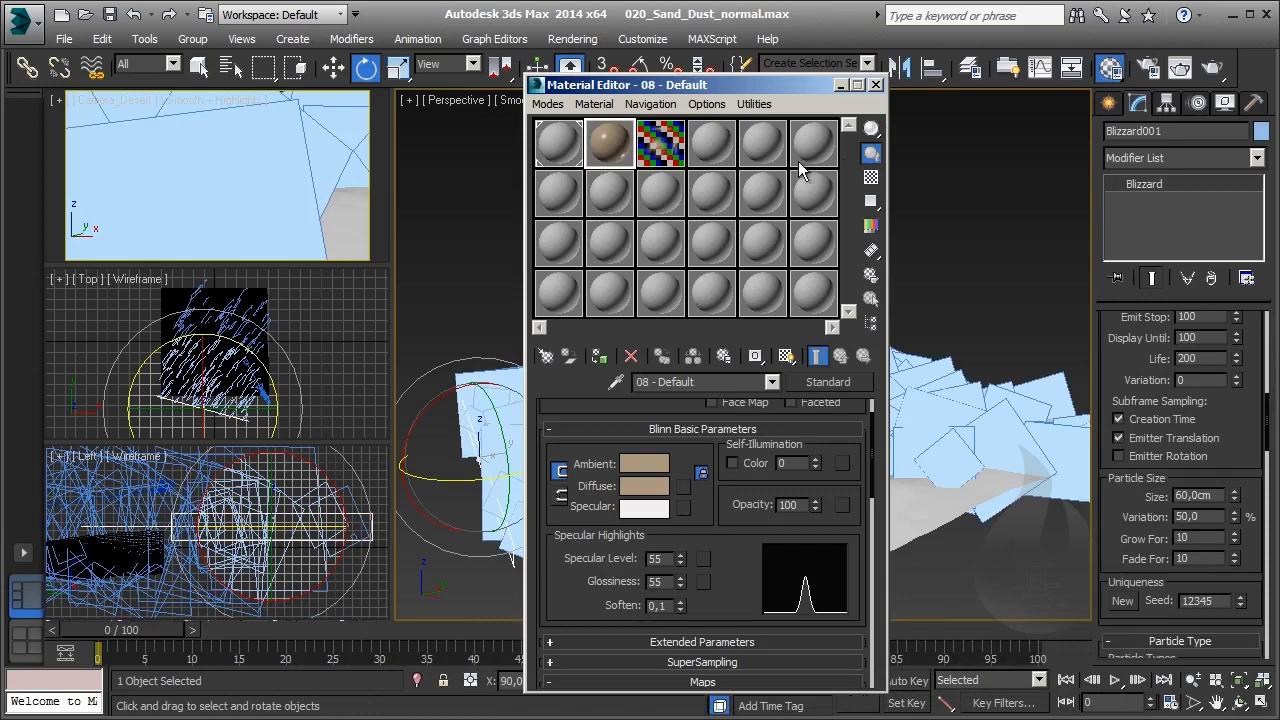
# - Open Dust_Desert's diffuse gradient map and recolour its first and third gradient colours
pyautogui.click(656, 150)
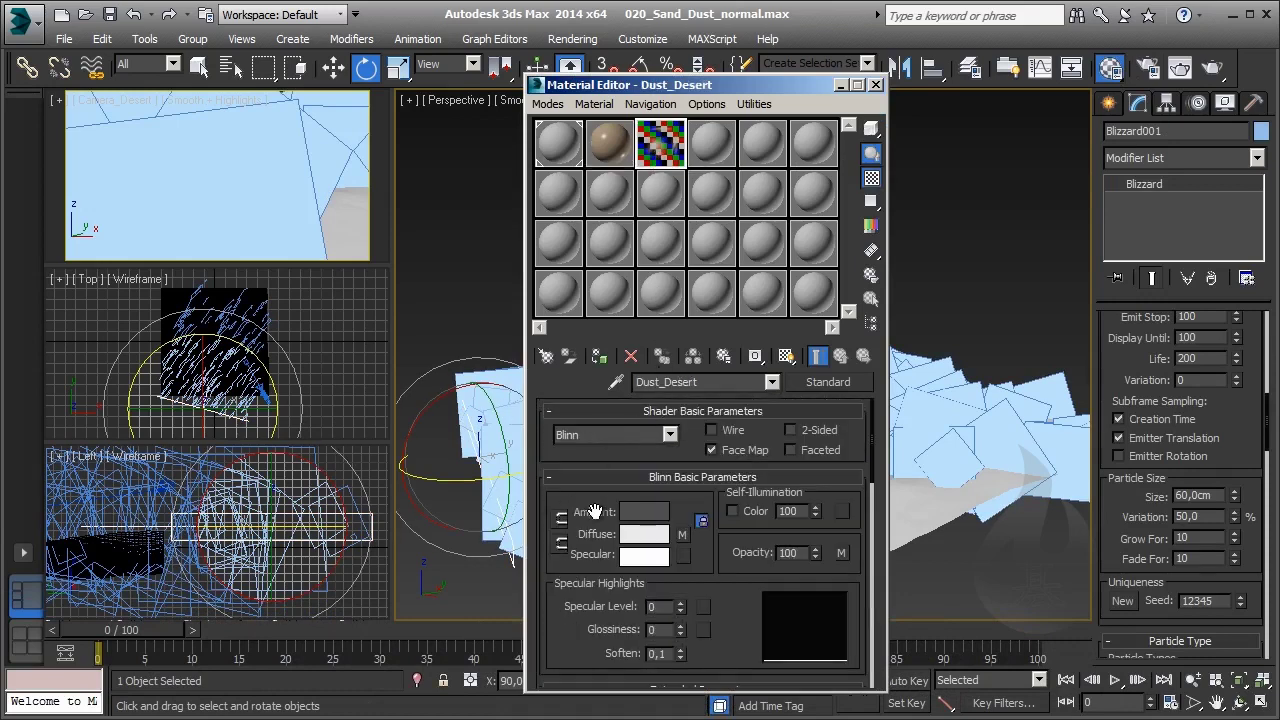
pyautogui.moveTo(580, 509)
pyautogui.mouseDown()
pyautogui.moveTo(595, 502)
pyautogui.moveTo(598, 531)
pyautogui.mouseUp()
pyautogui.click(683, 535)
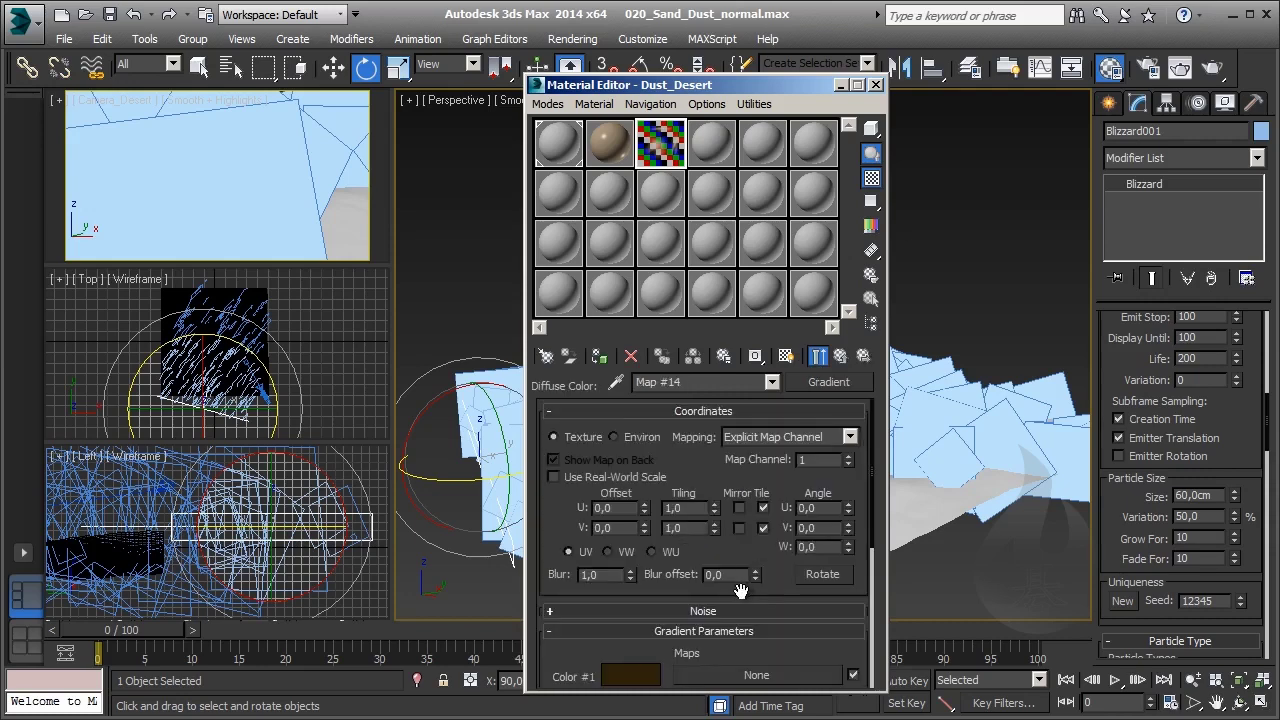
pyautogui.scroll(-4, 686, 445)
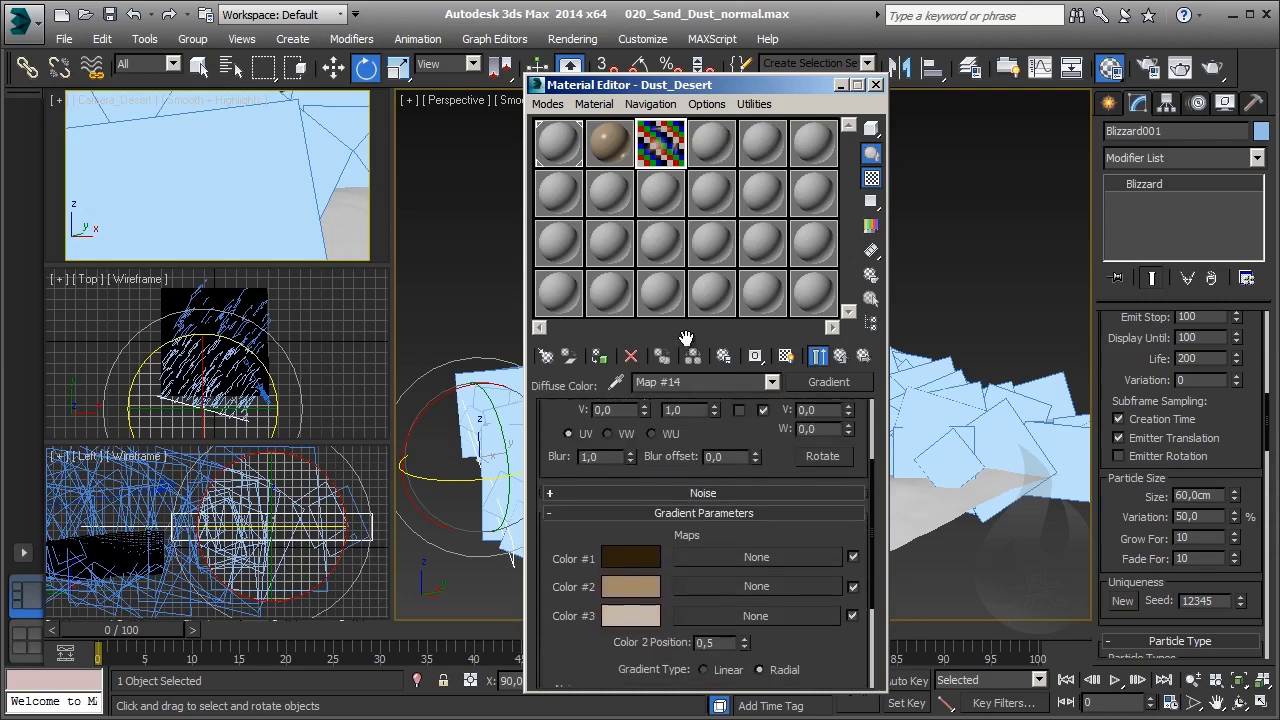
pyautogui.scroll(-1, 651, 543)
pyautogui.click(637, 525)
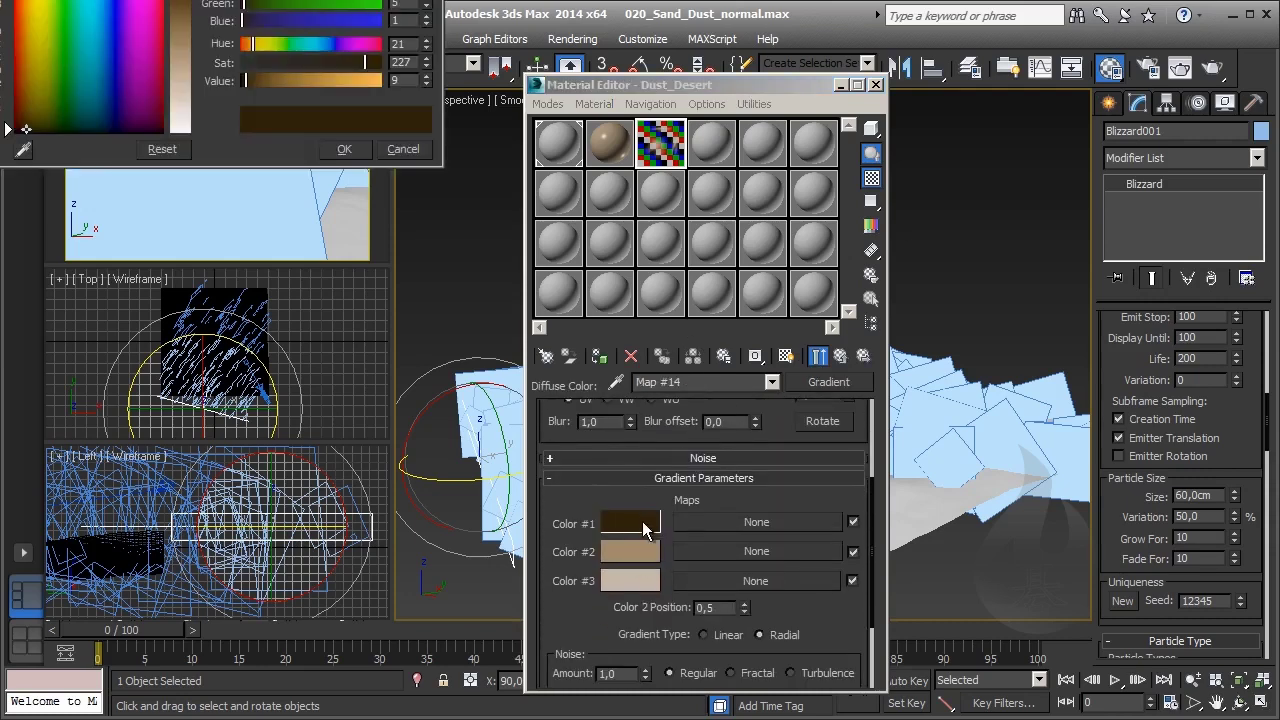
pyautogui.moveTo(339, 150); pyautogui.dragTo(366, 288)
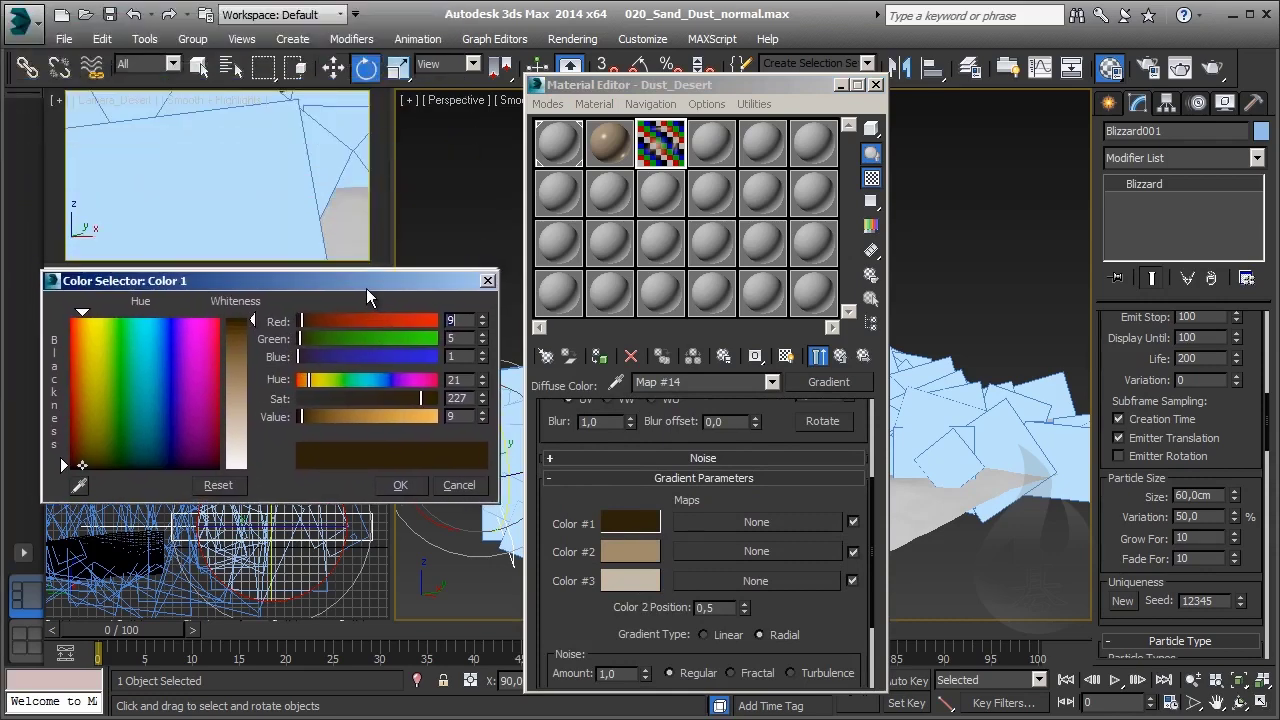
pyautogui.click(621, 553)
pyautogui.click(635, 577)
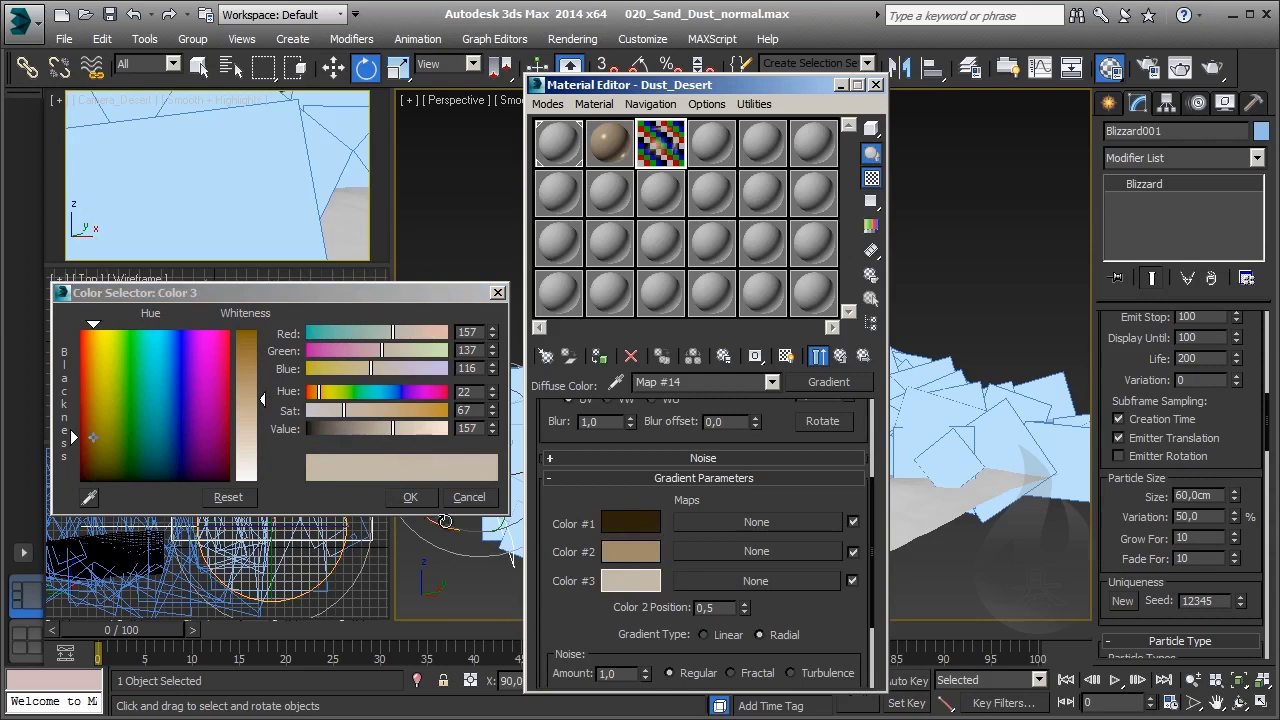
pyautogui.click(480, 501)
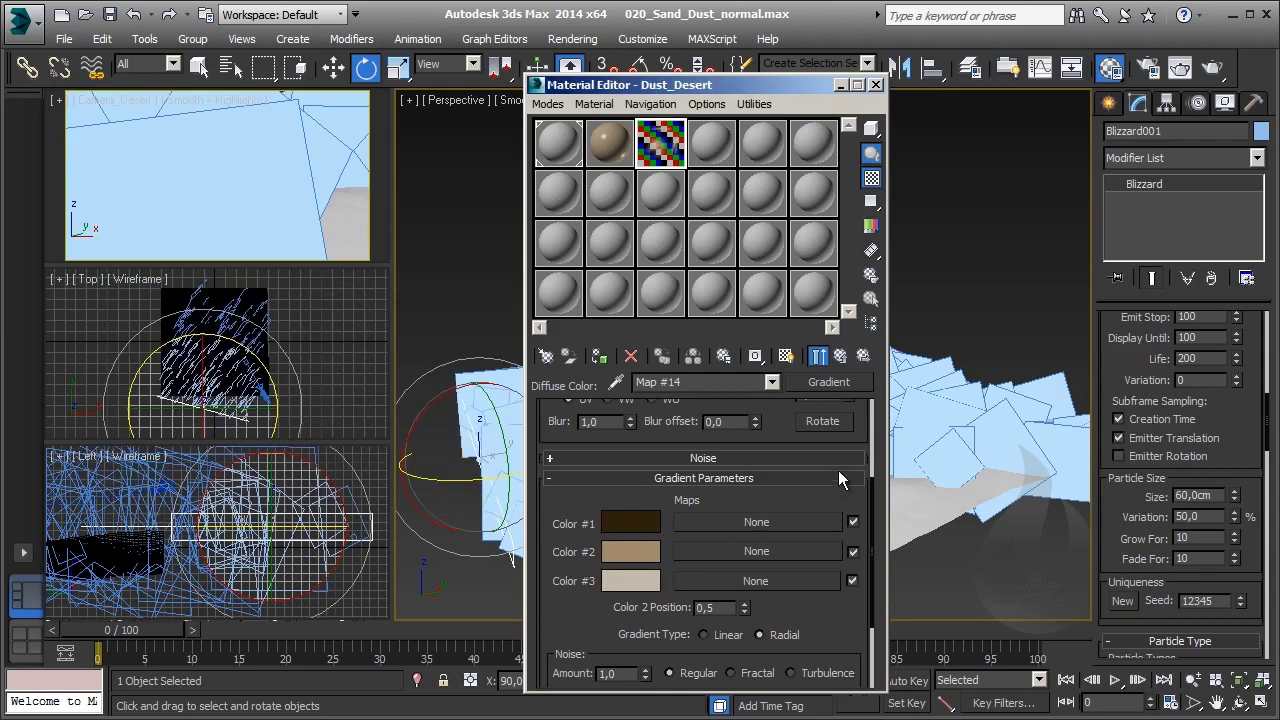
# - Set the gradient noise to Fractal, preview Map #14 enlarged, and return to Dust_Desert
pyautogui.scroll(-2, 580, 586)
pyautogui.scroll(-3, 580, 586)
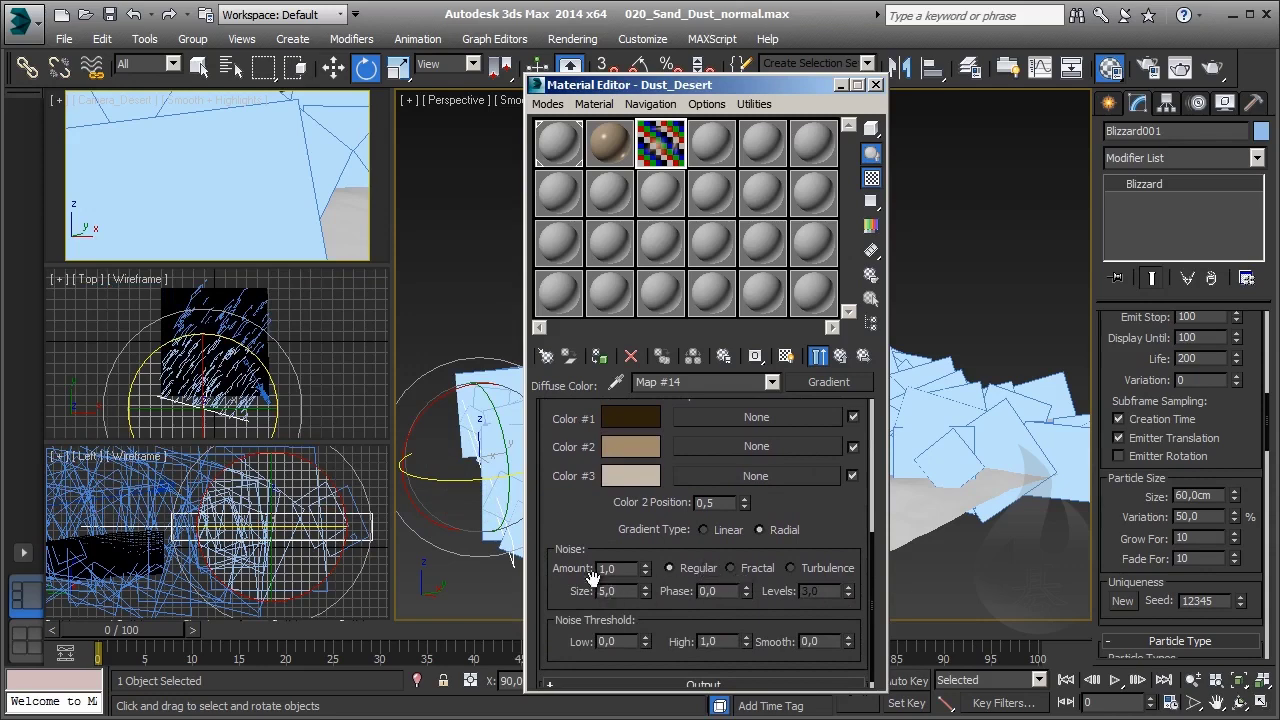
pyautogui.click(745, 572)
pyautogui.click(817, 356)
pyautogui.doubleClick(660, 142)
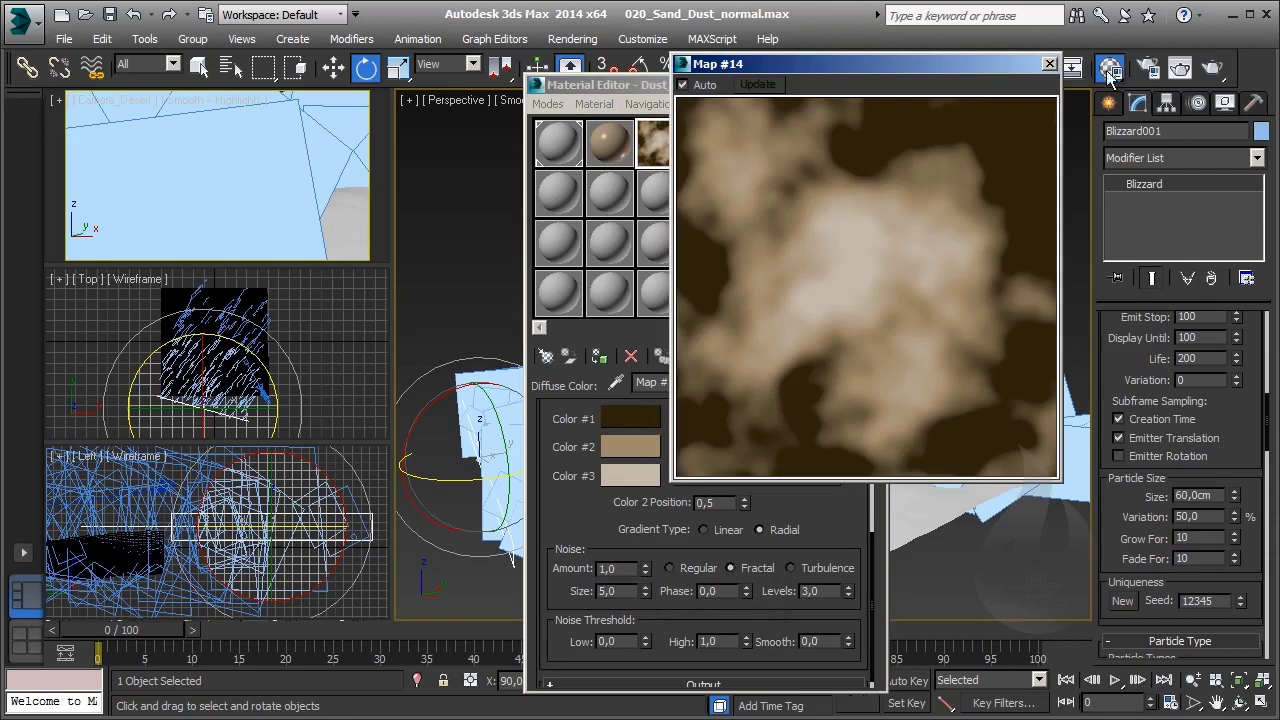
pyautogui.click(1049, 63)
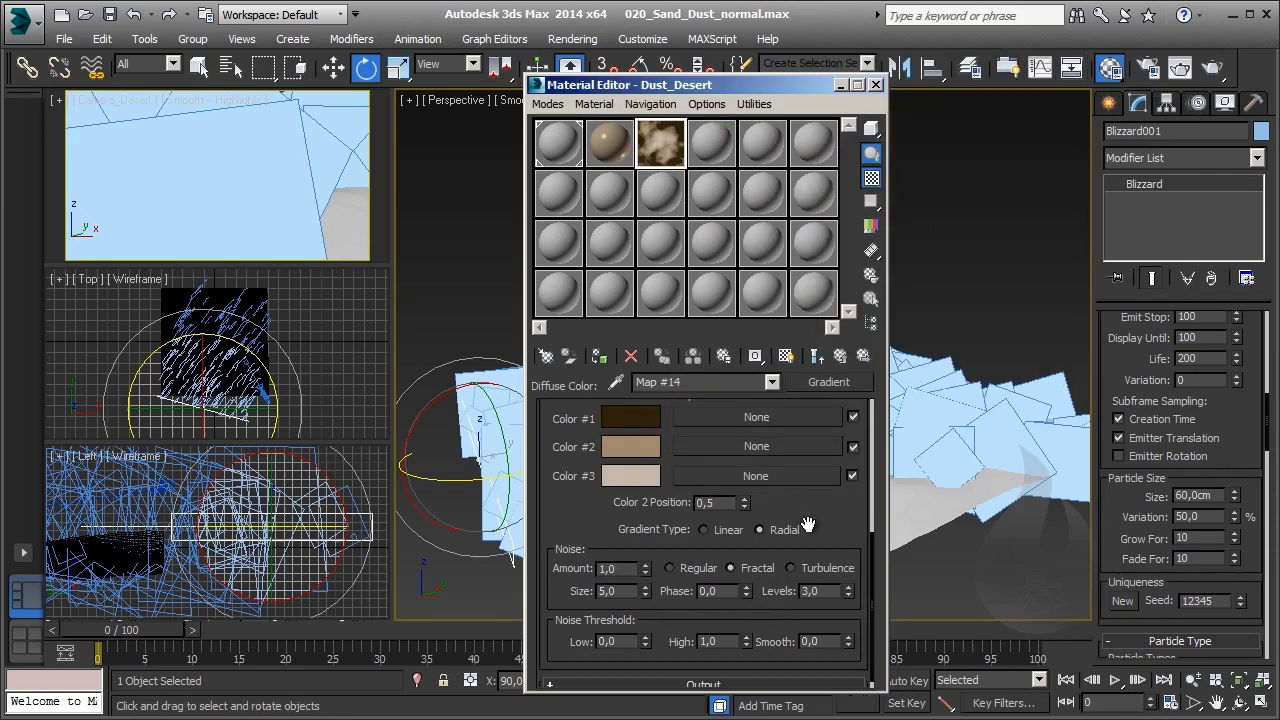
pyautogui.click(845, 356)
pyautogui.scroll(-1, 826, 569)
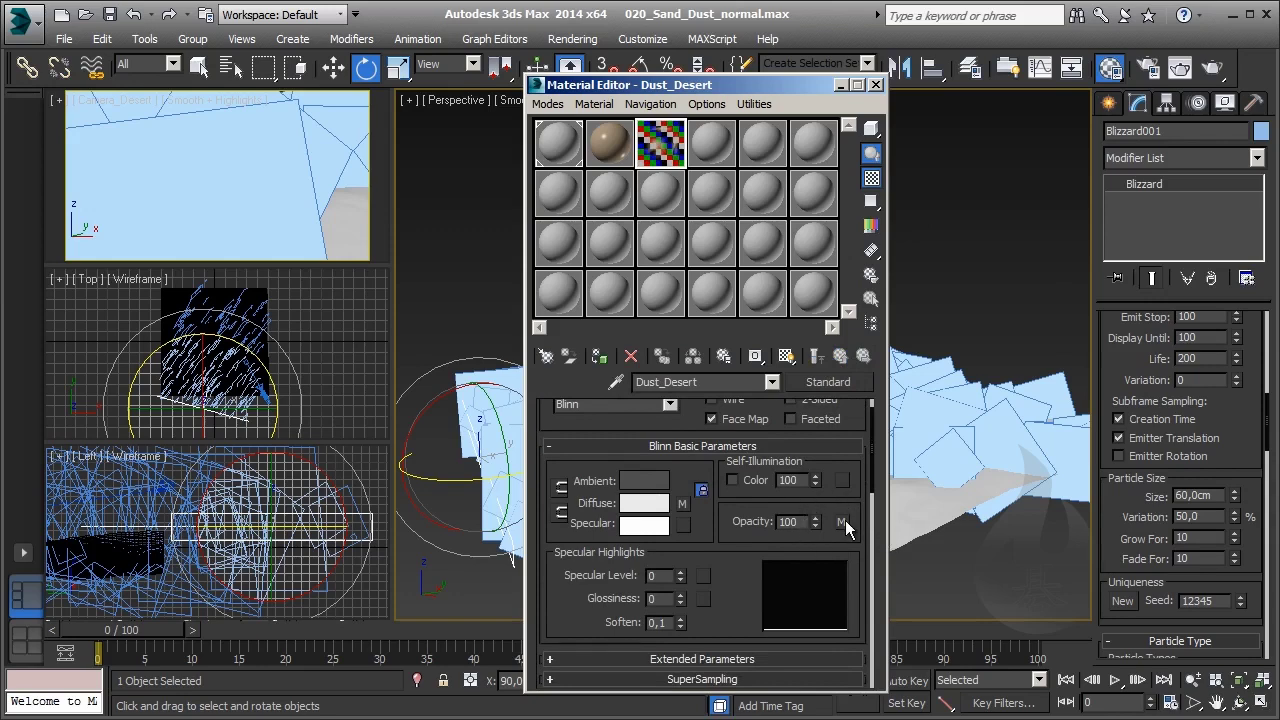
# - Open the Opacity Mask map and preview its radial gradient mask Map #17 enlarged
pyautogui.click(843, 521)
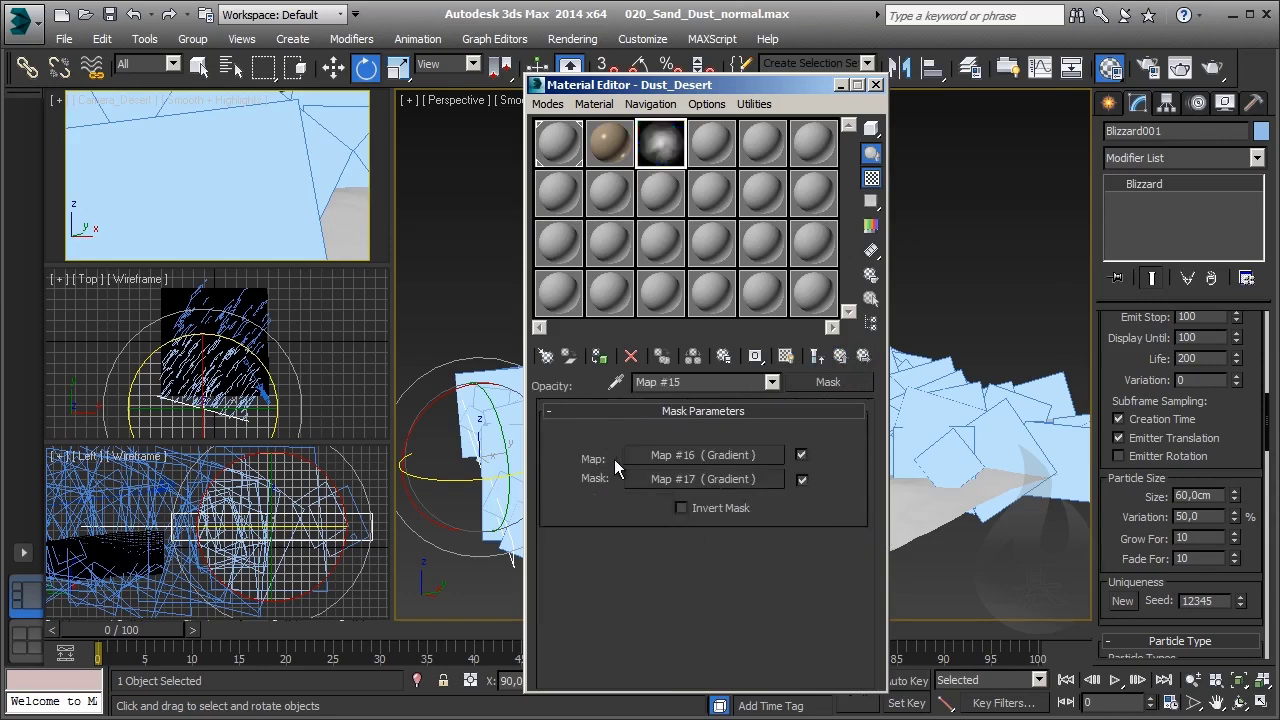
pyautogui.click(705, 479)
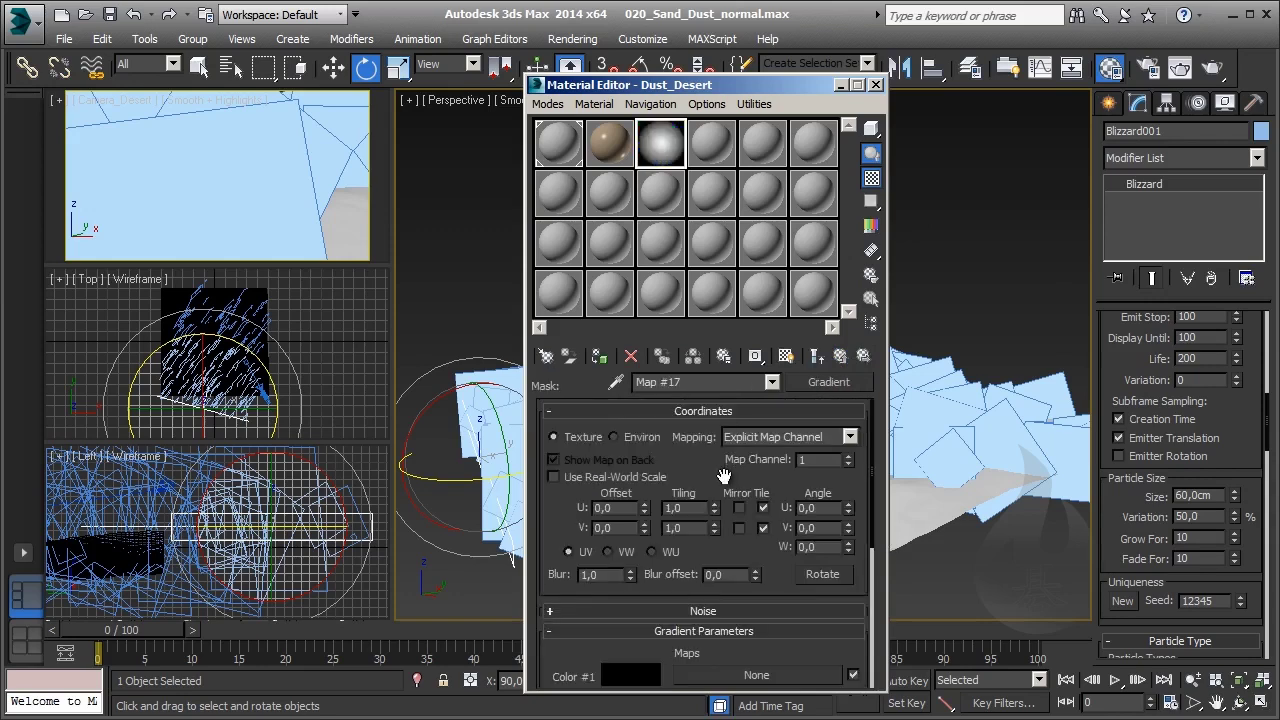
pyautogui.doubleClick(668, 150)
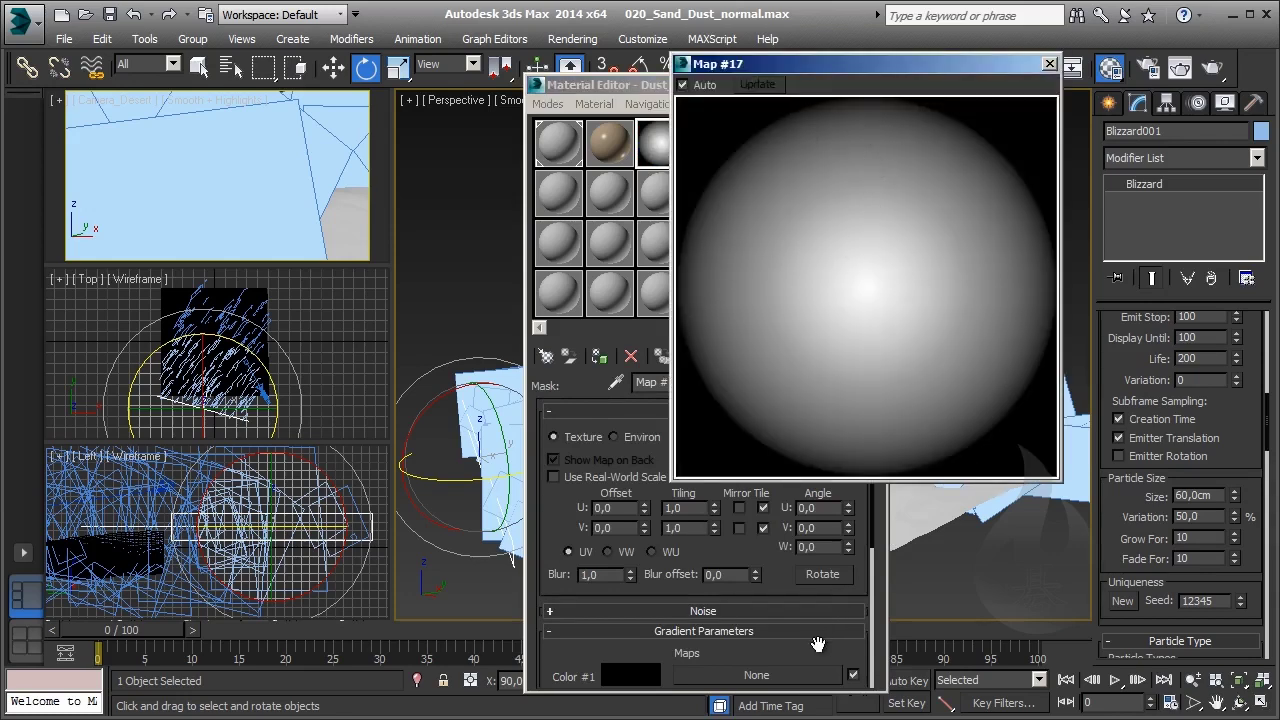
pyautogui.scroll(-3, 818, 644)
pyautogui.scroll(-2, 818, 644)
pyautogui.scroll(-2, 790, 670)
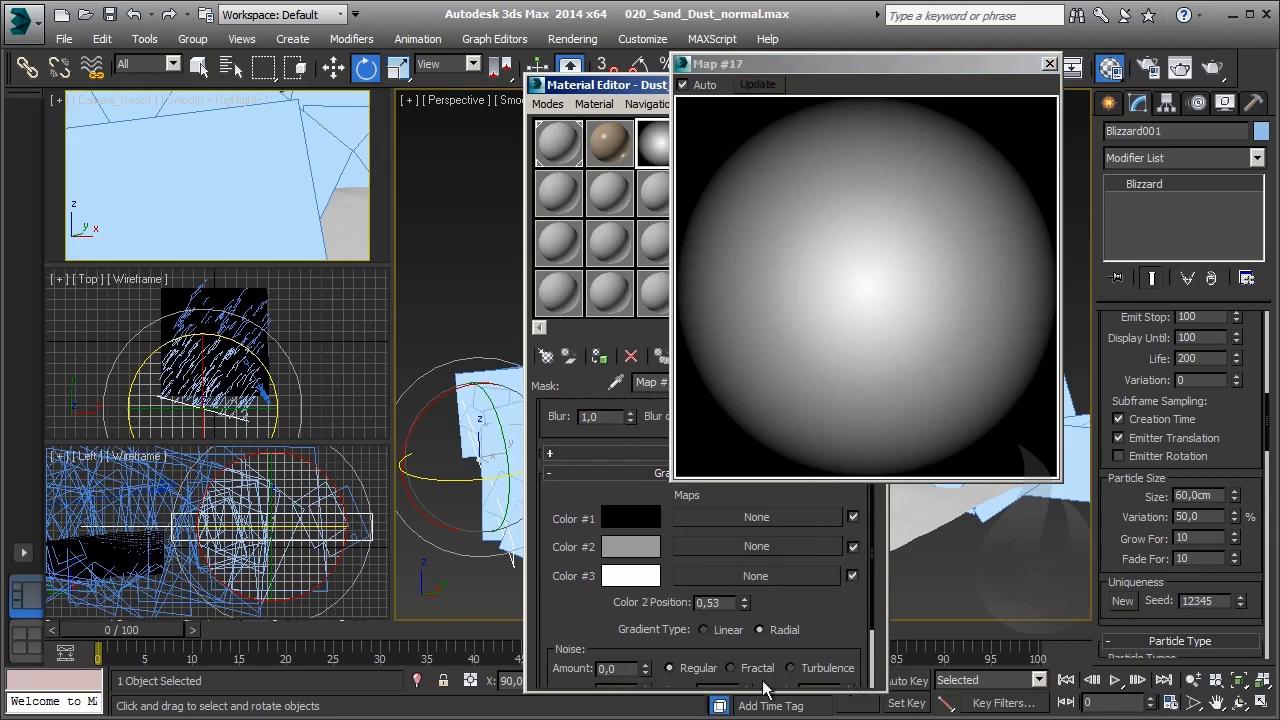
pyautogui.scroll(-1, 695, 575)
pyautogui.scroll(-1, 692, 580)
pyautogui.scroll(-1, 692, 585)
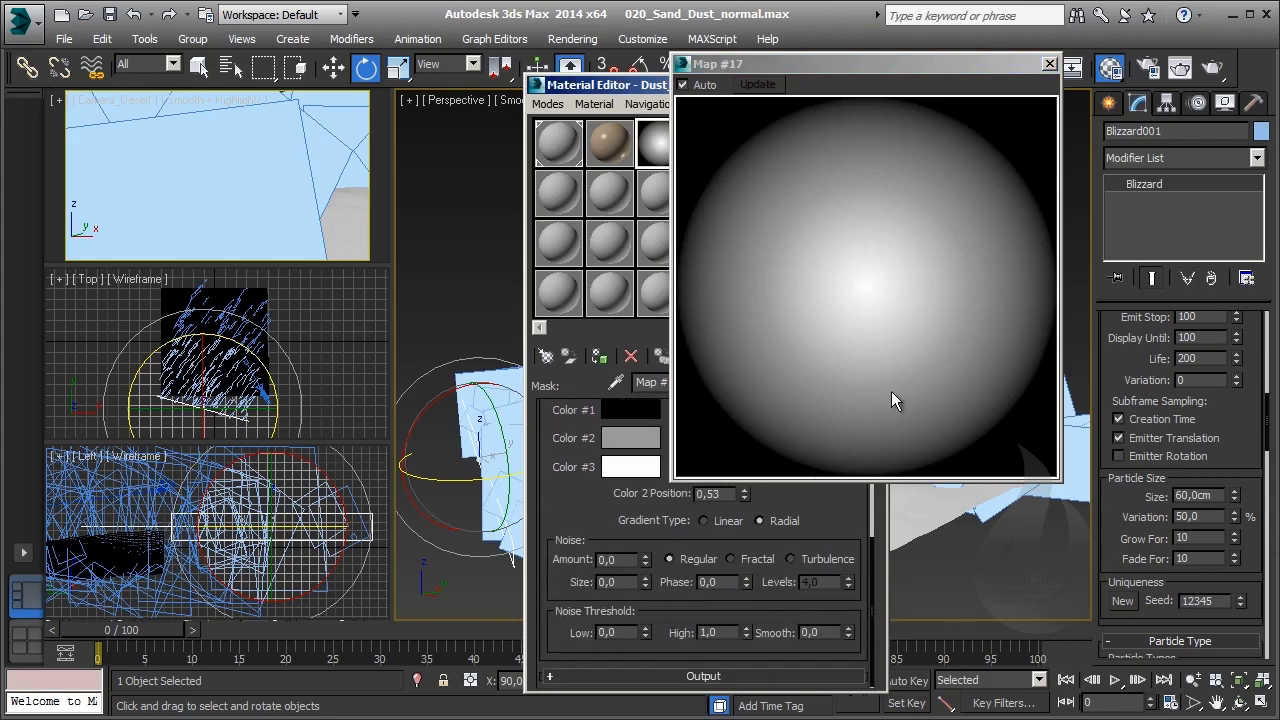
pyautogui.click(1049, 63)
pyautogui.click(841, 358)
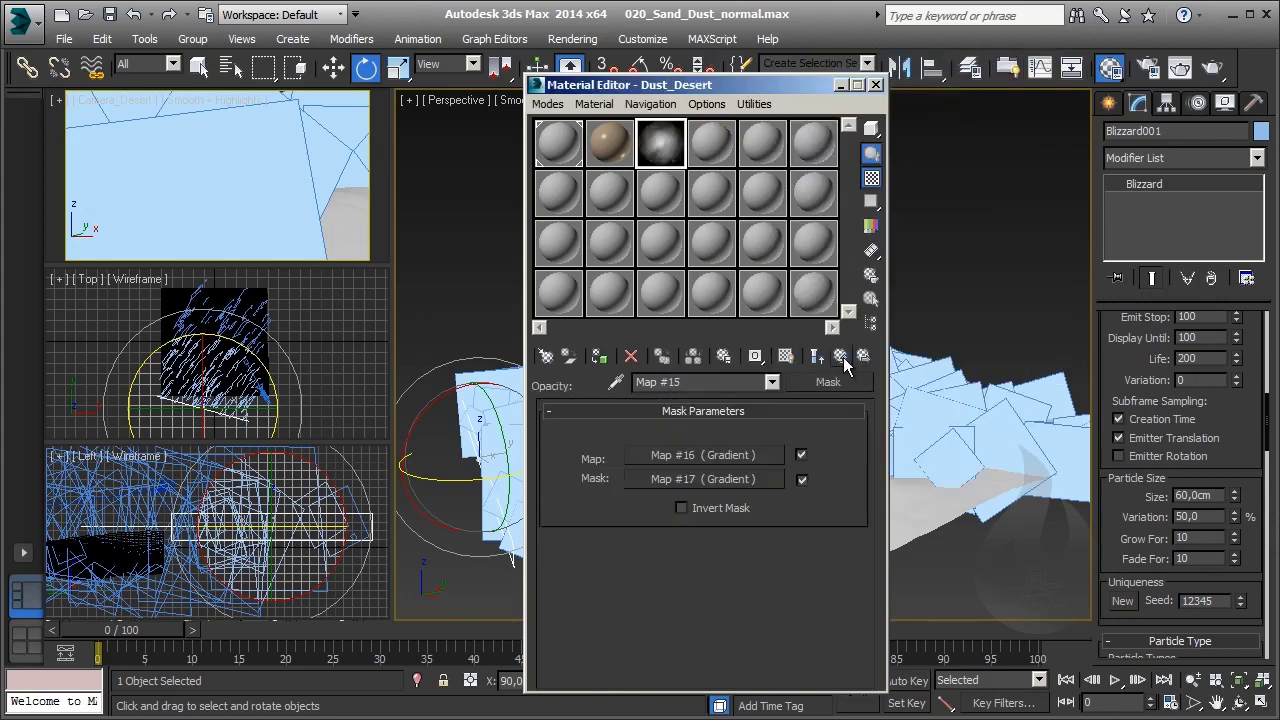
pyautogui.click(735, 458)
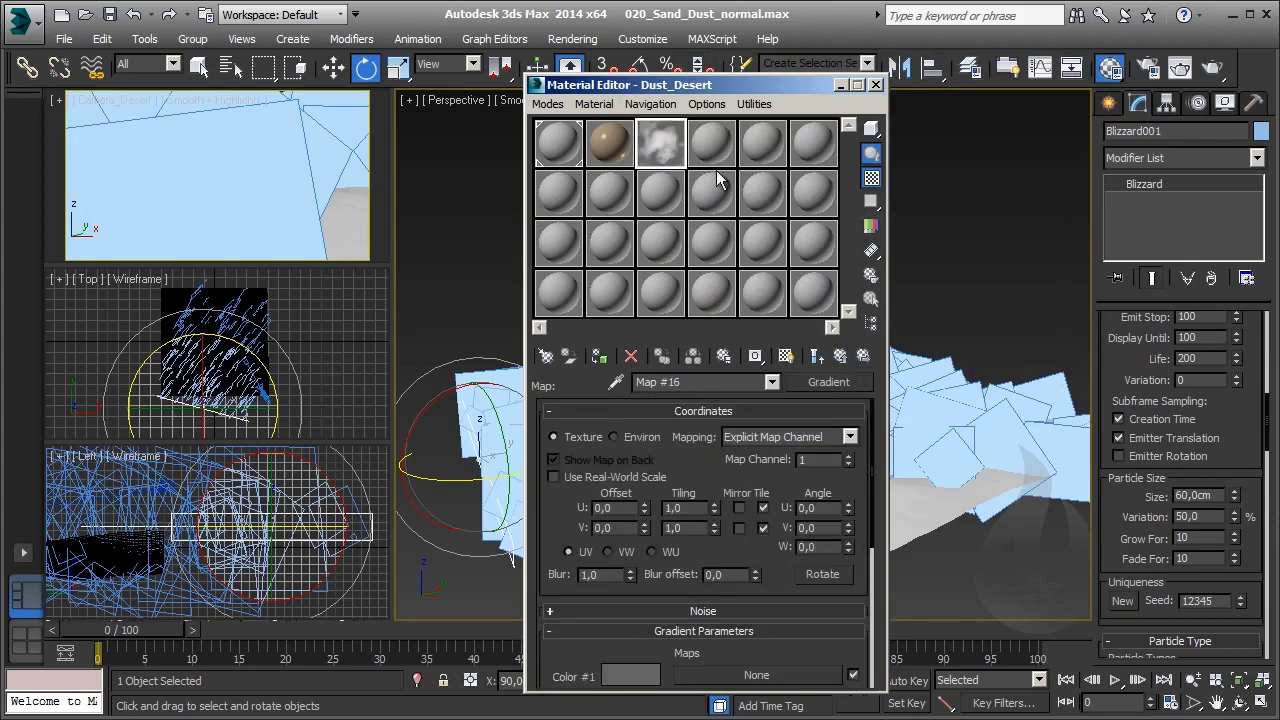
pyautogui.doubleClick(662, 142)
pyautogui.moveTo(880, 69); pyautogui.dragTo(1005, 123)
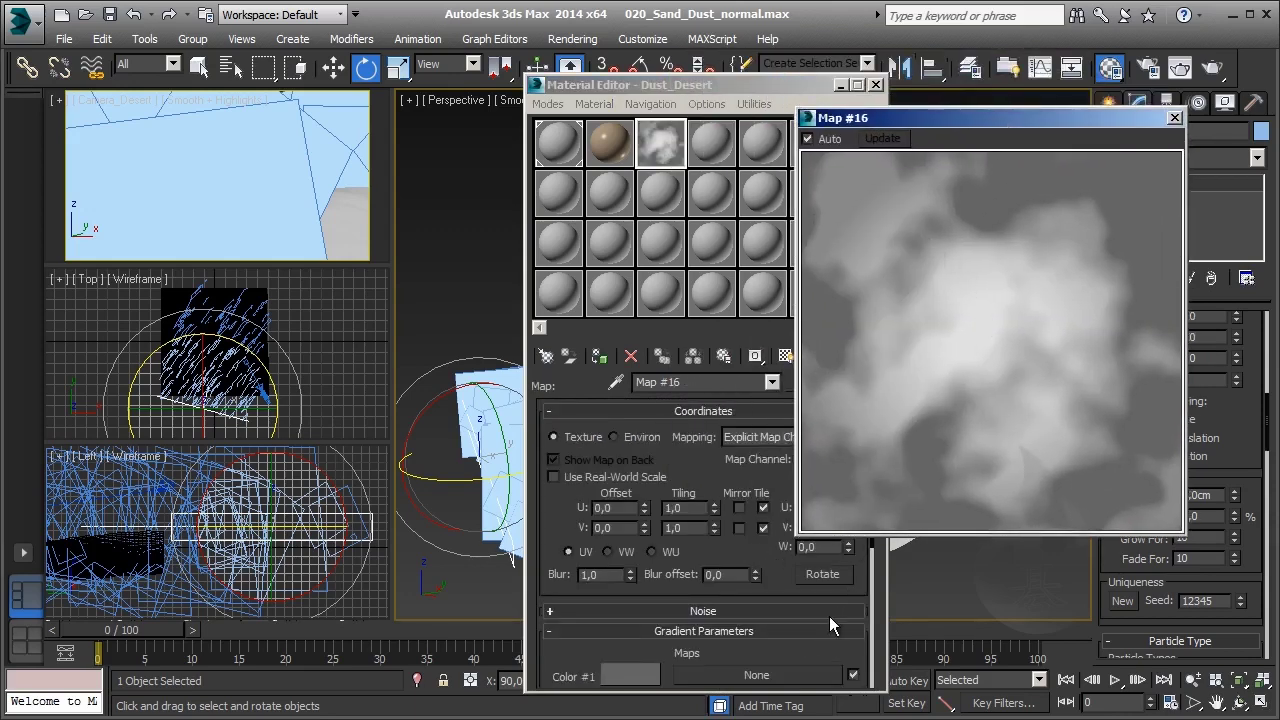
pyautogui.moveTo(811, 651); pyautogui.dragTo(811, 500)
pyautogui.scroll(-1, 736, 595)
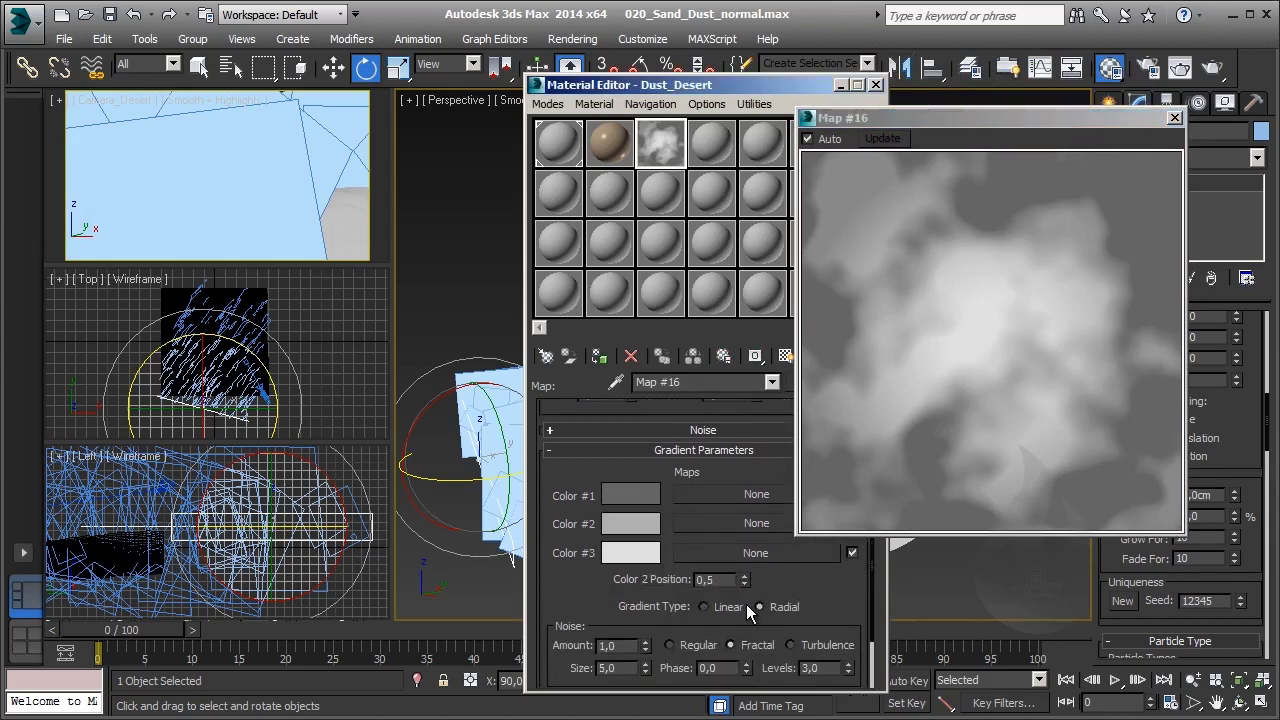
pyautogui.moveTo(845, 621)
pyautogui.mouseDown()
pyautogui.moveTo(849, 589)
pyautogui.moveTo(823, 563)
pyautogui.mouseUp()
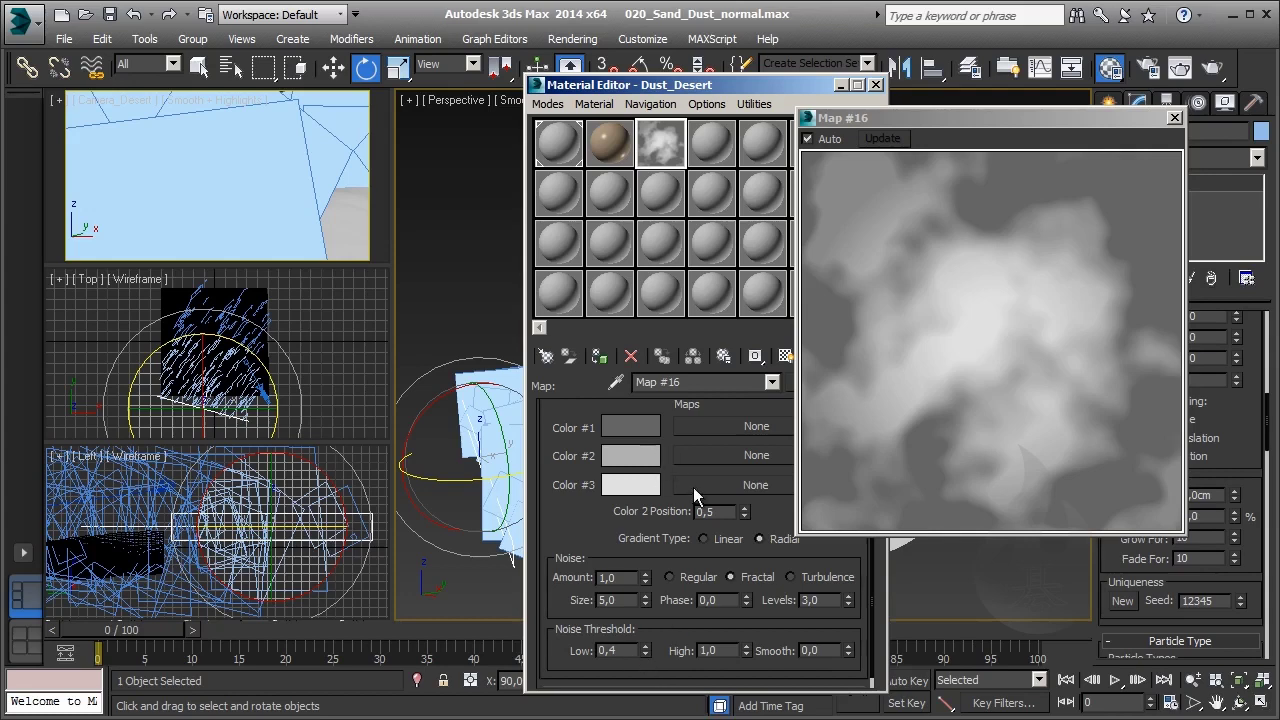
pyautogui.scroll(2, 600, 540)
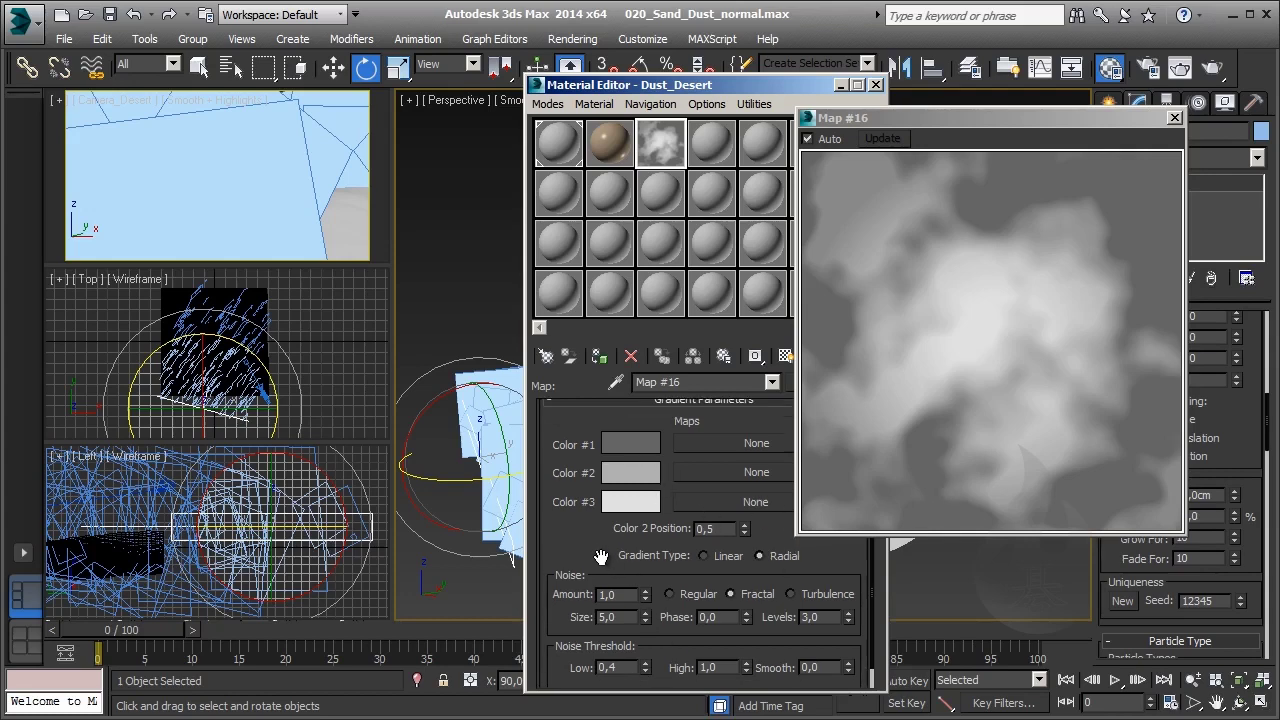
pyautogui.click(1176, 116)
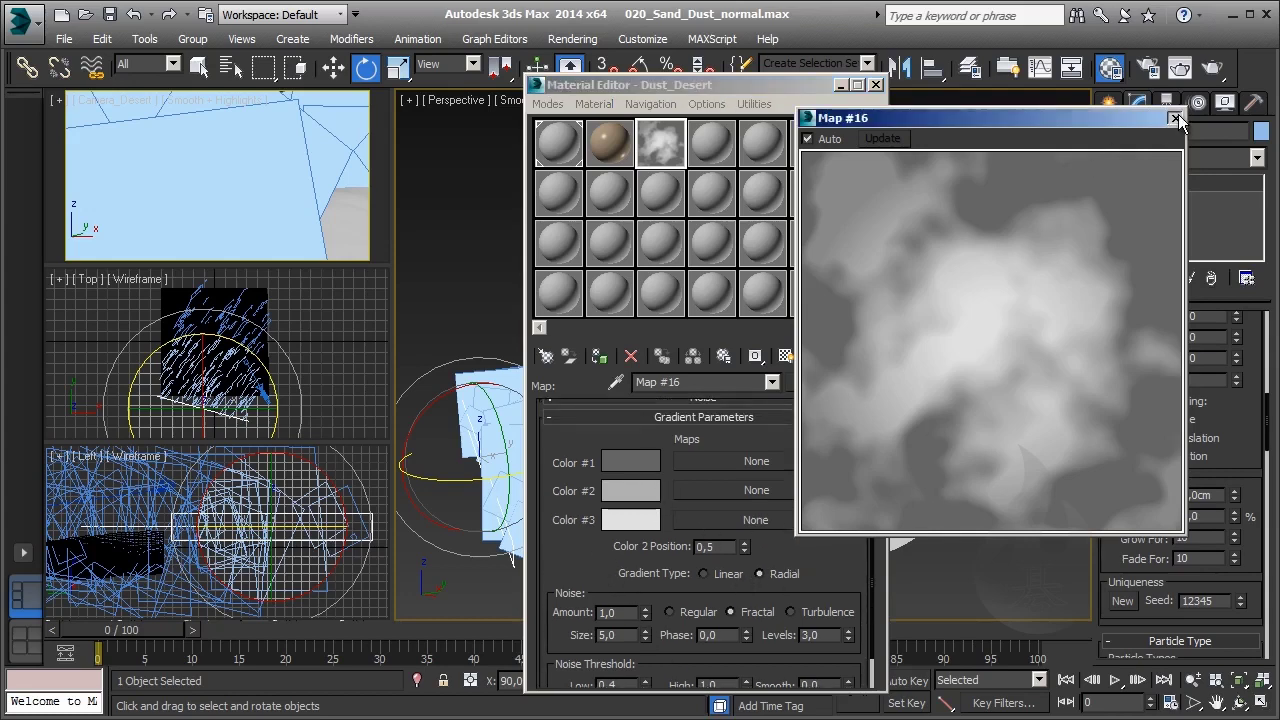
pyautogui.click(840, 356)
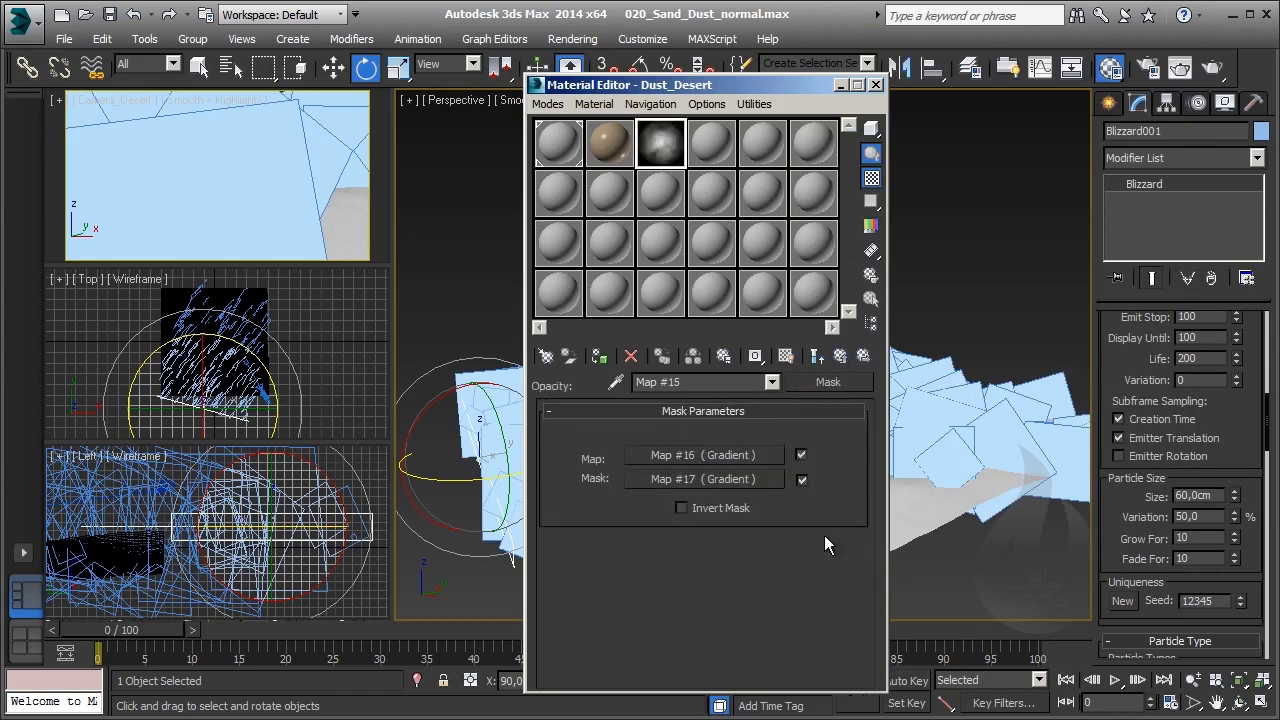
# - Assign the Dust_Desert material to the selected Blizzard001 particles
pyautogui.click(820, 356)
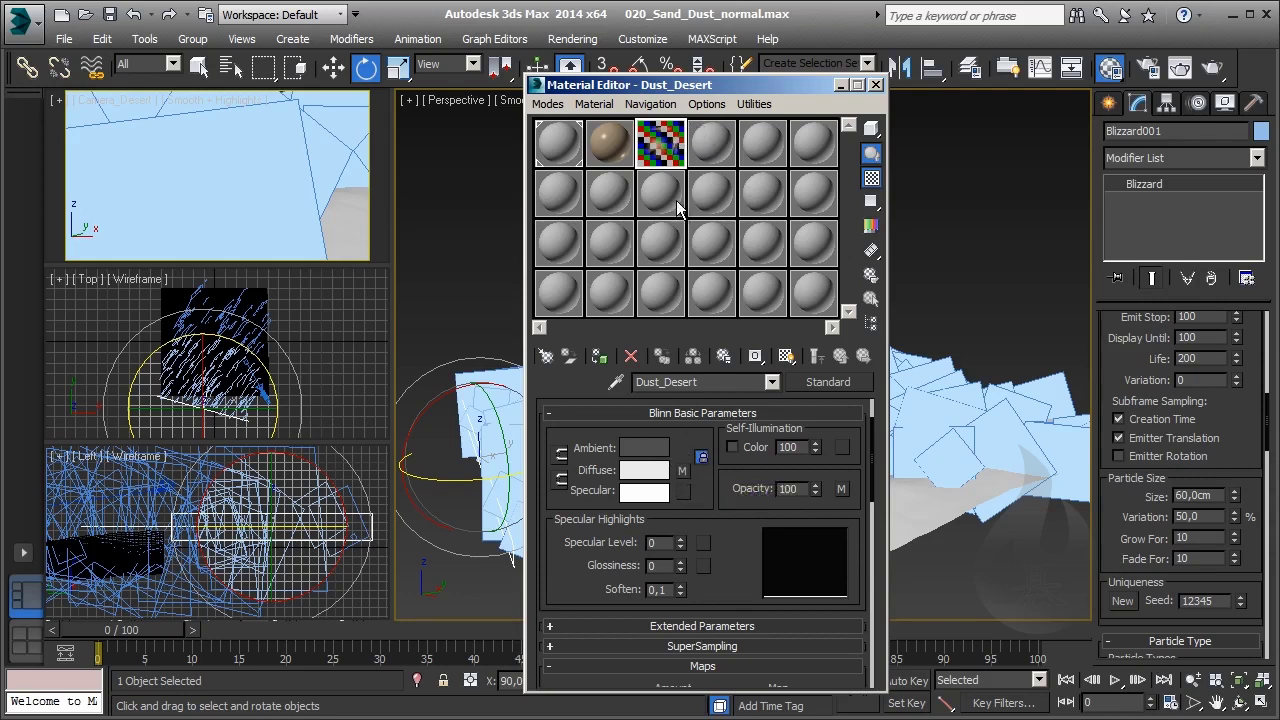
pyautogui.moveTo(690, 484); pyautogui.dragTo(693, 549)
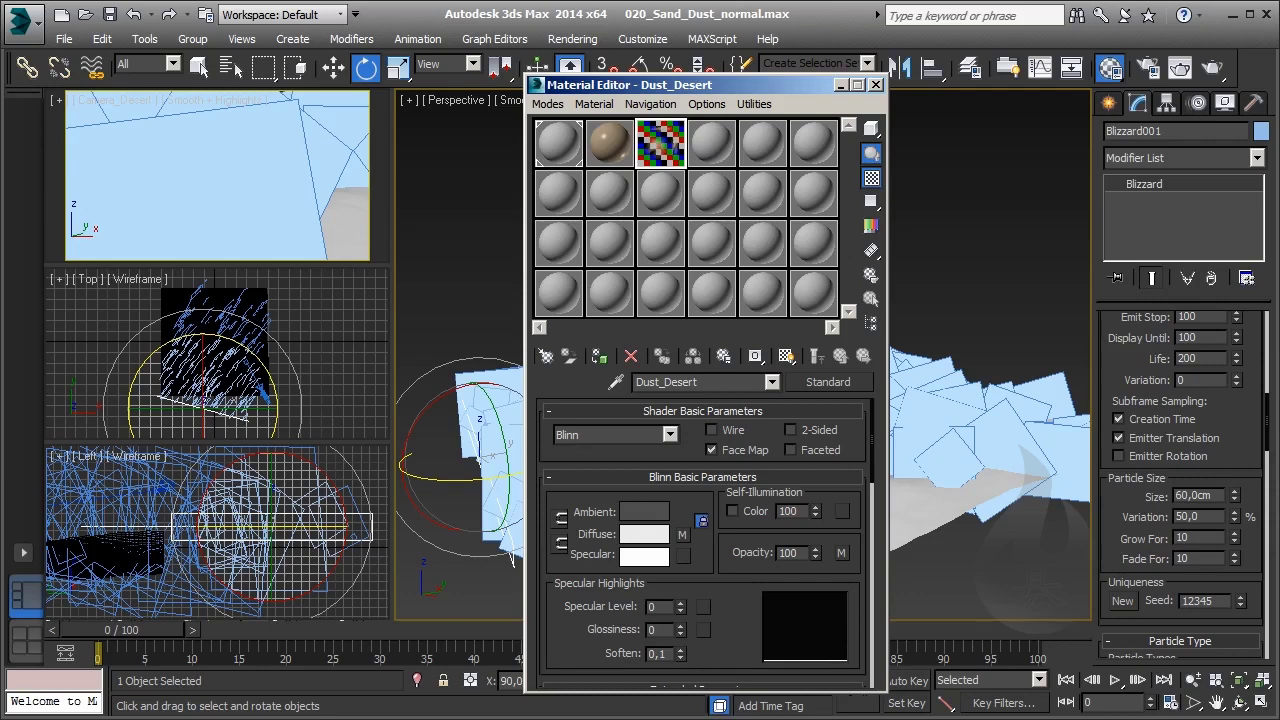
pyautogui.click(599, 356)
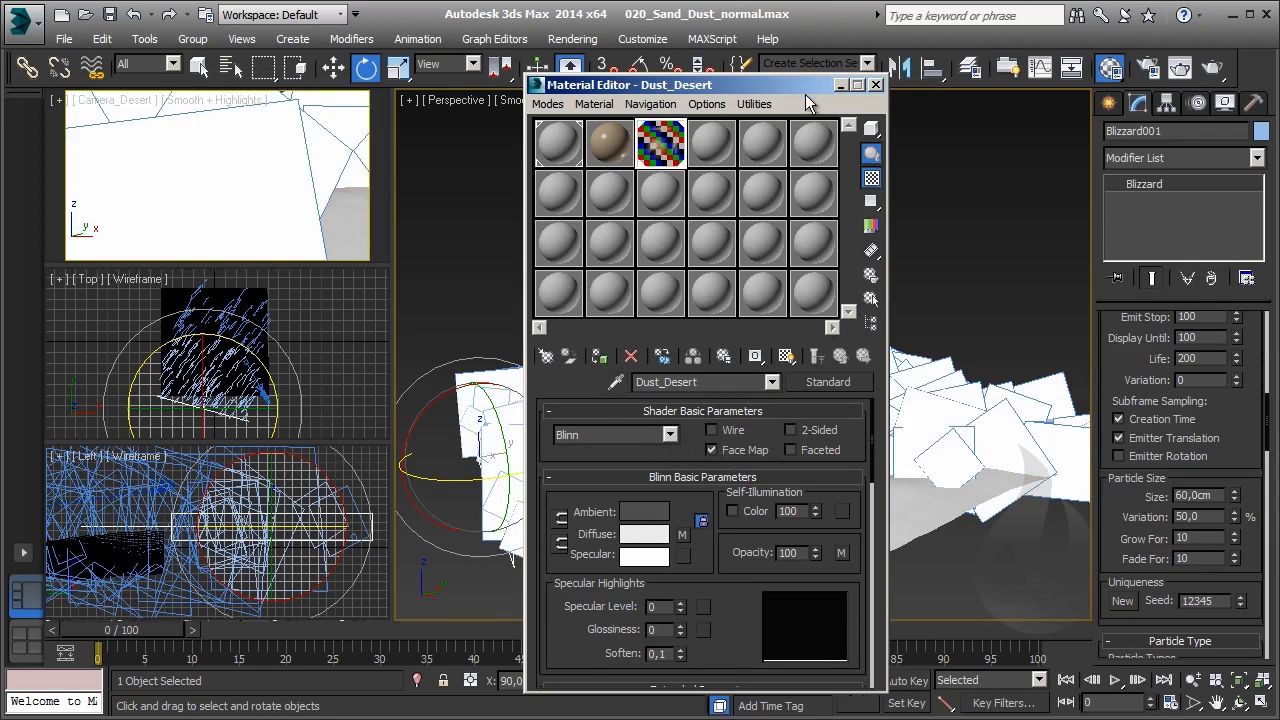
pyautogui.moveTo(807, 96); pyautogui.dragTo(786, 96)
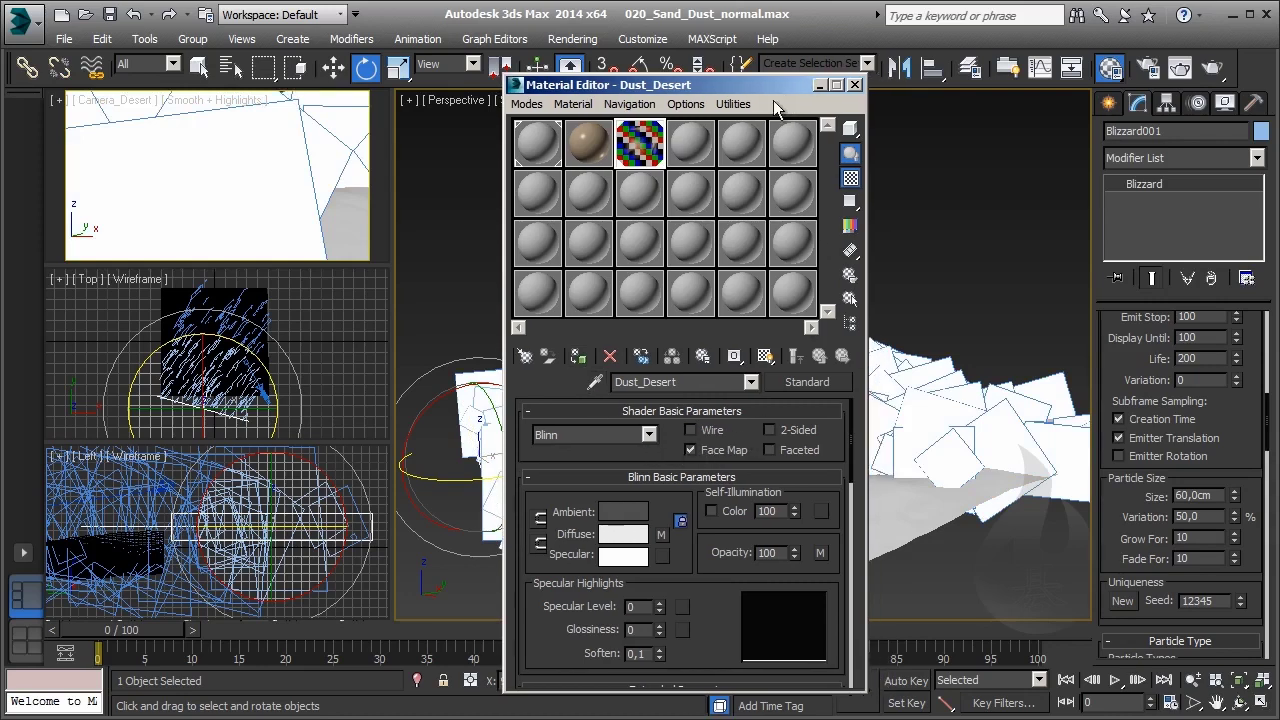
# - Lock the image aspect, set output width to 720 (720×405), and render a test frame
pyautogui.click(1150, 67)
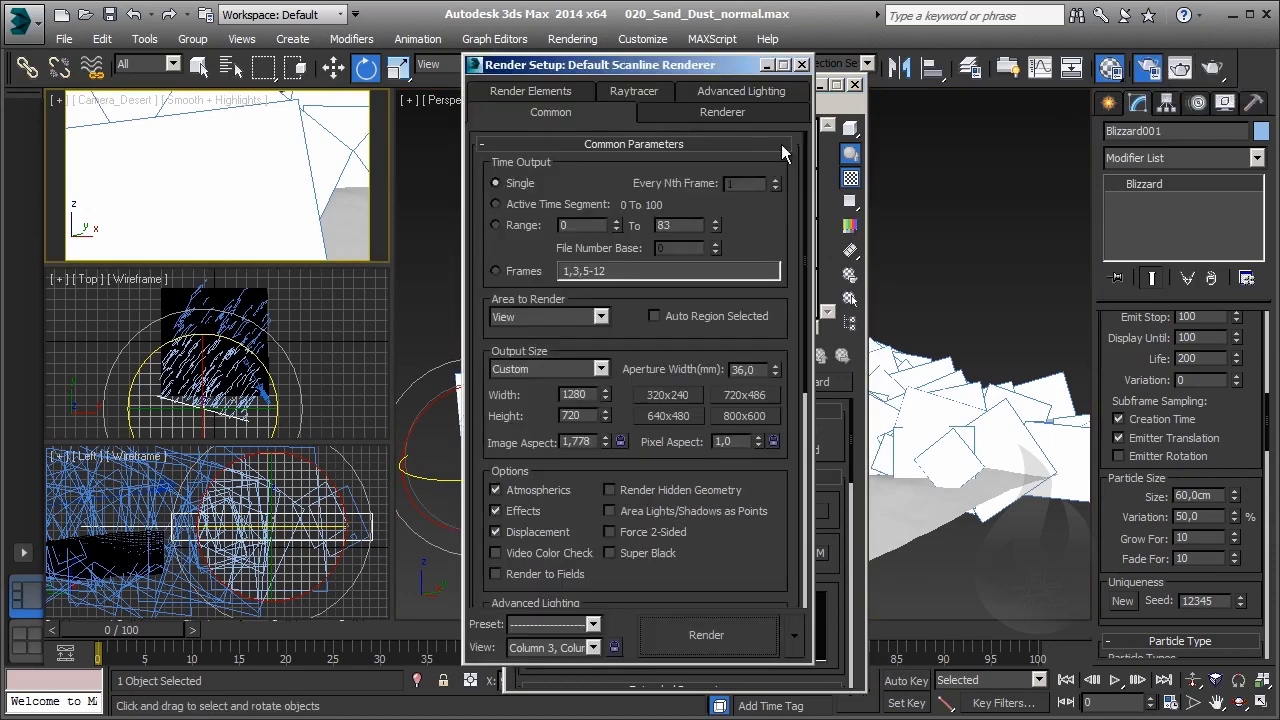
pyautogui.click(620, 441)
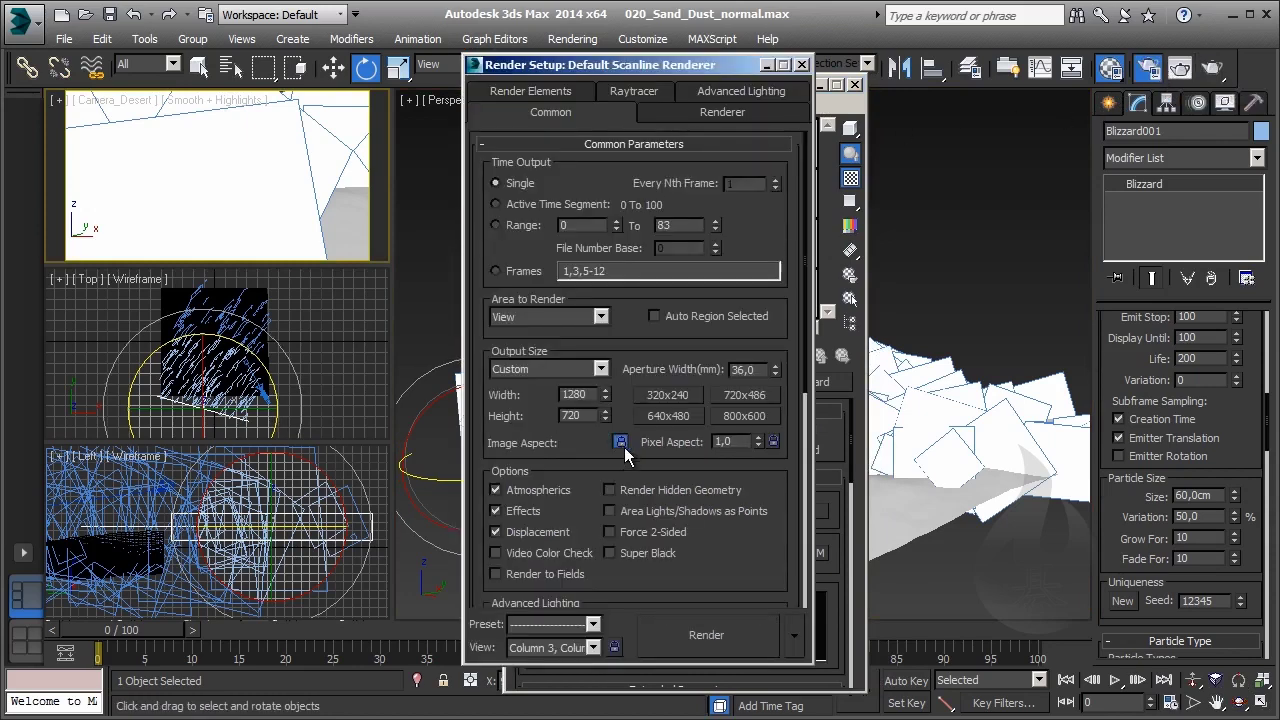
pyautogui.doubleClick(575, 394)
pyautogui.write('720')
pyautogui.press('Return')
pyautogui.click(745, 641)
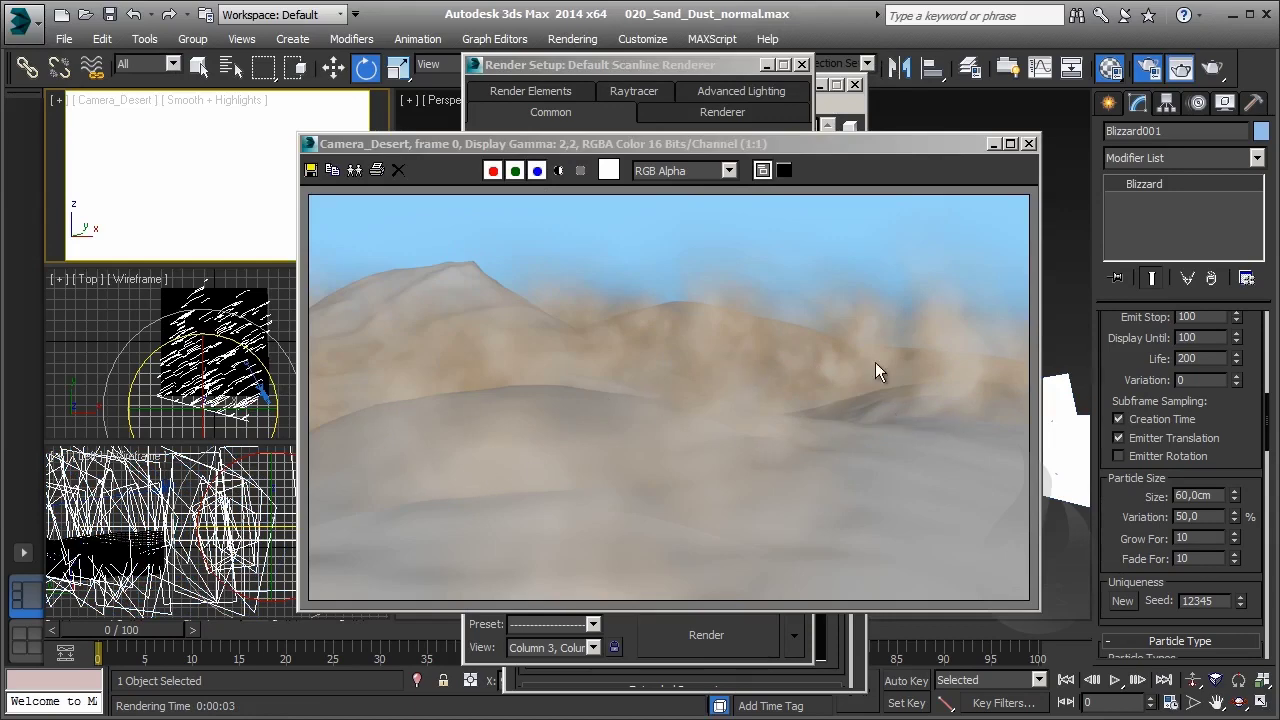
# - Enable Image Motion Blur on Render Setup's Renderer tab
pyautogui.click(628, 66)
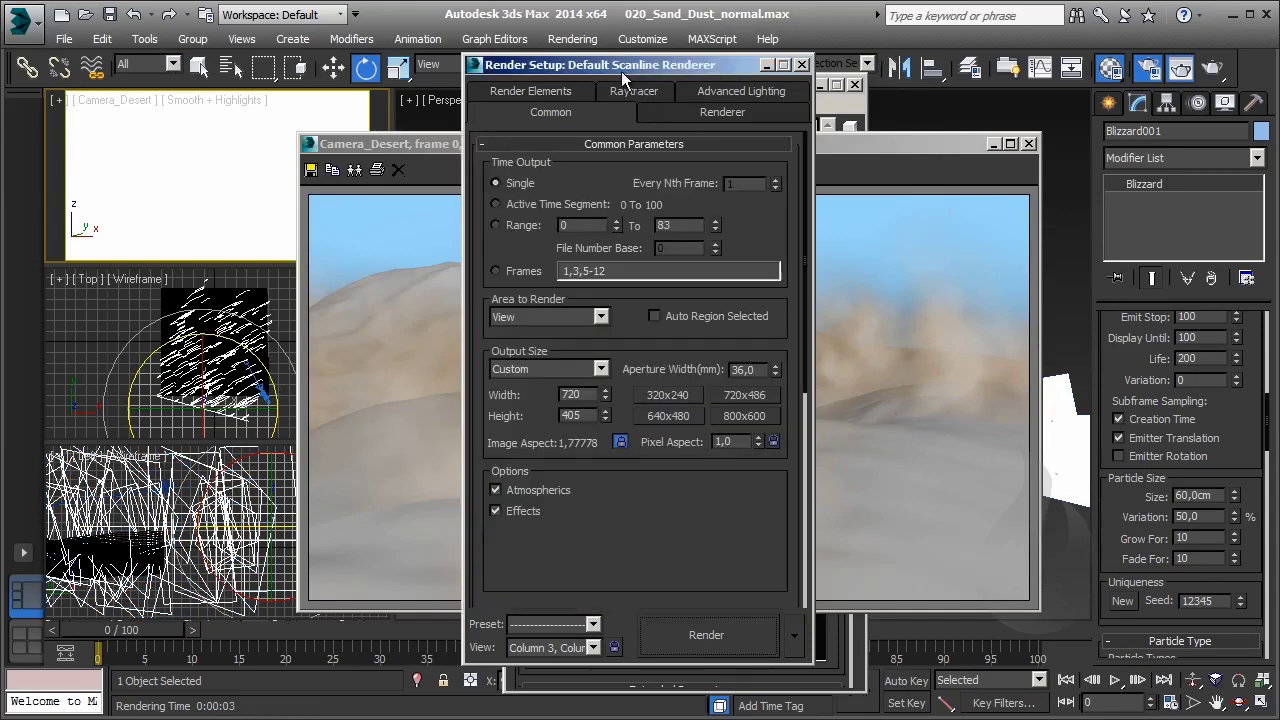
pyautogui.click(682, 111)
pyautogui.scroll(-3, 704, 381)
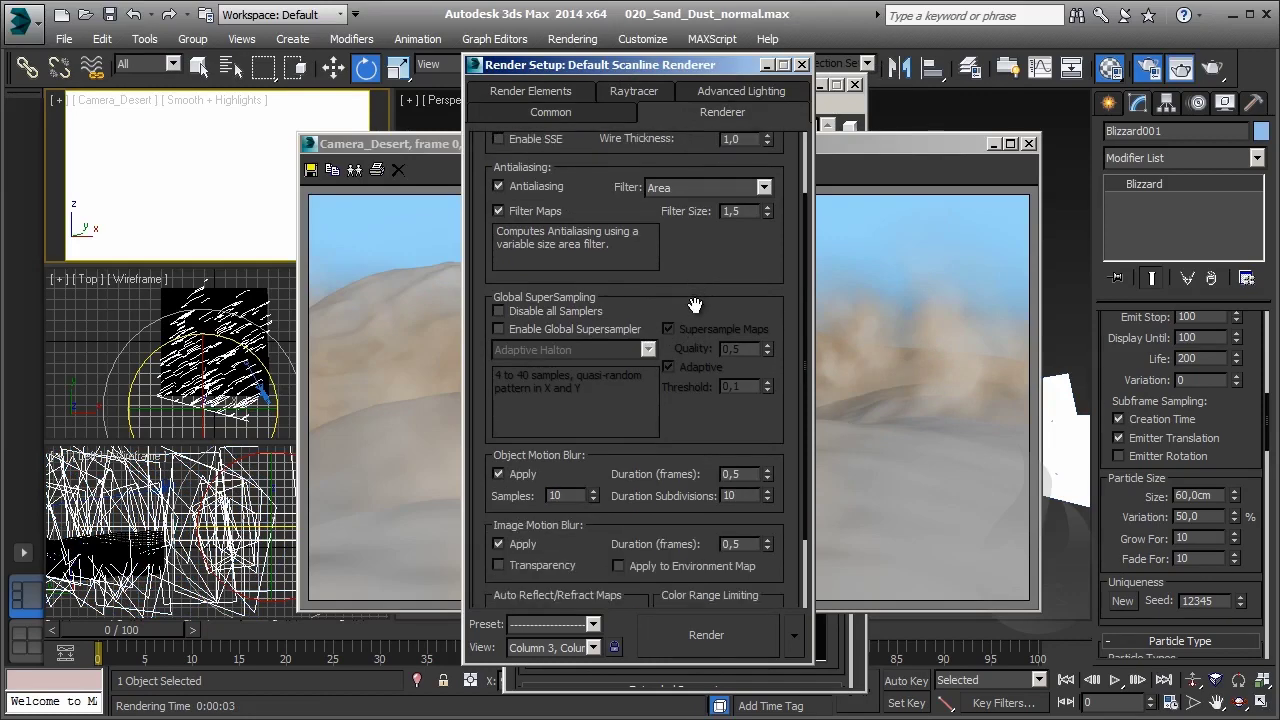
pyautogui.scroll(-3, 686, 300)
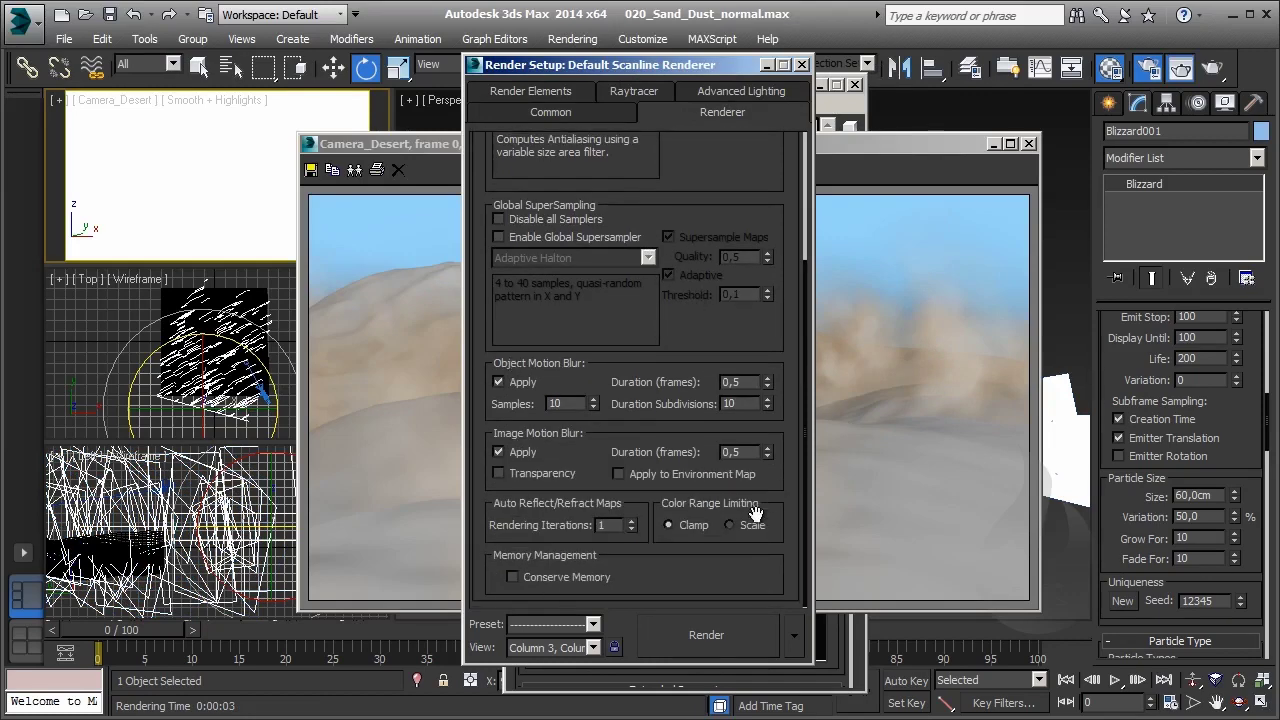
# - Close Render Setup, the rendered frame window and the Material Editor
pyautogui.click(802, 65)
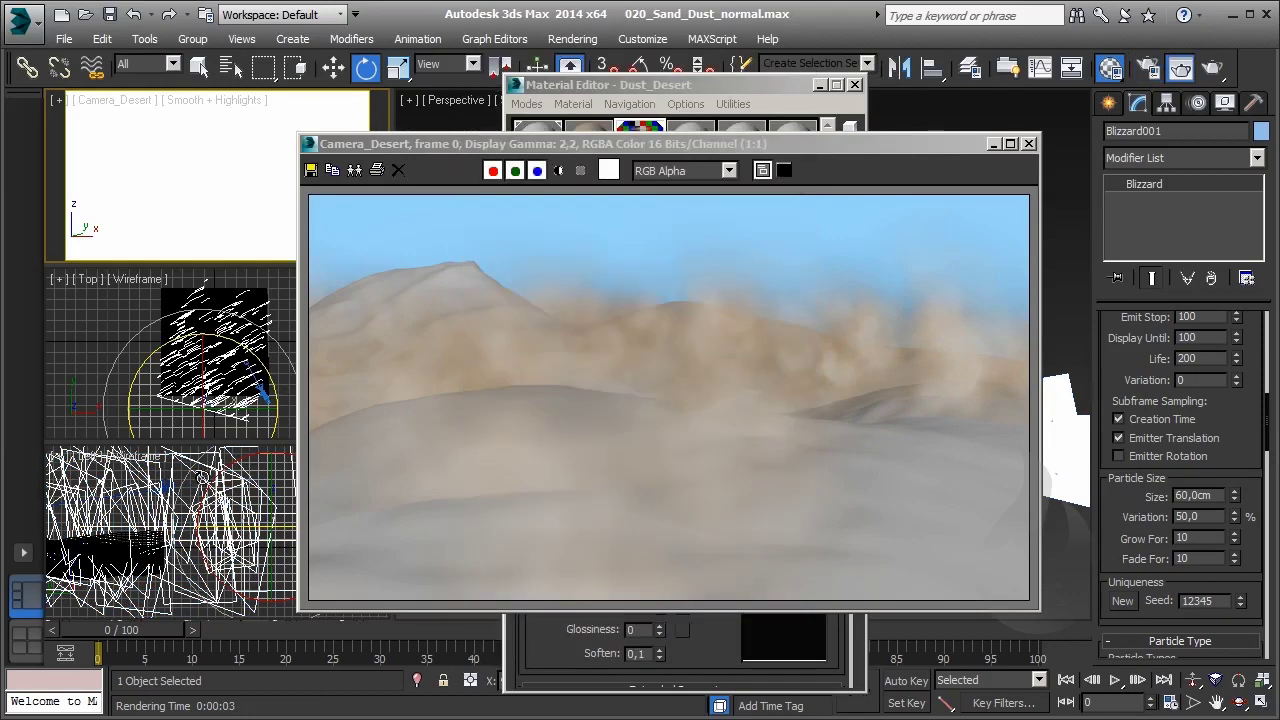
pyautogui.click(1029, 143)
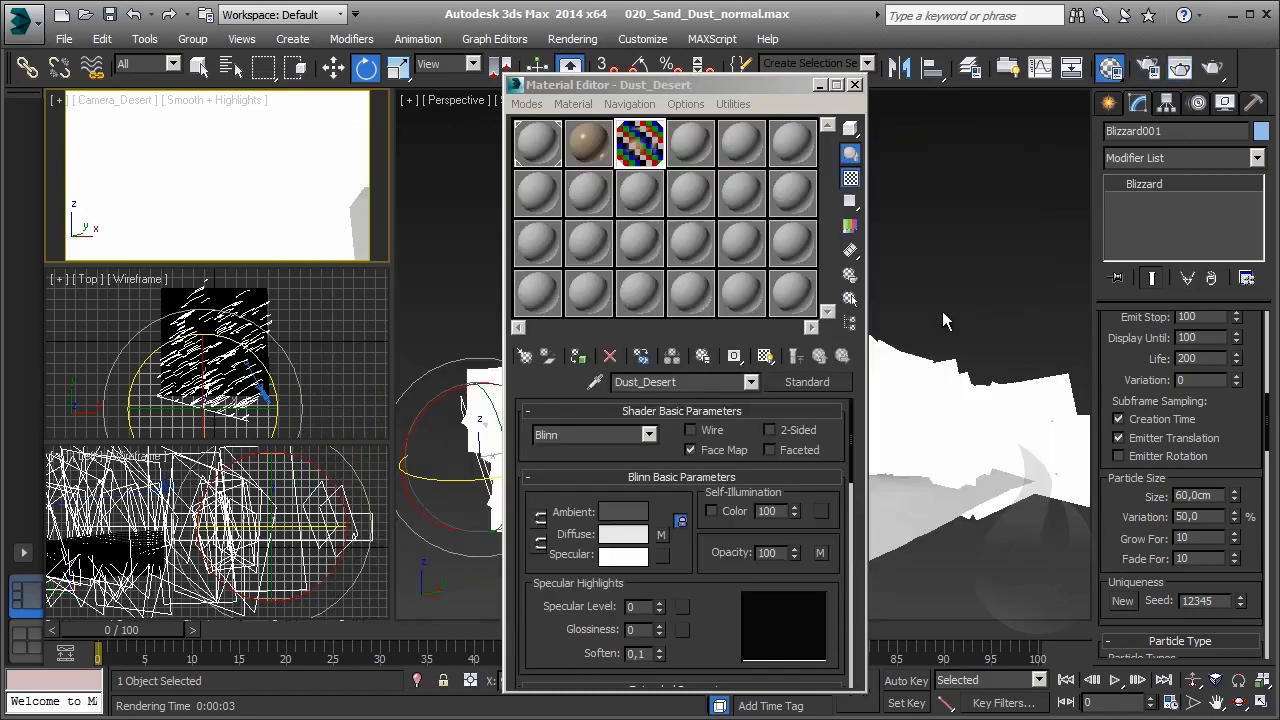
pyautogui.click(855, 84)
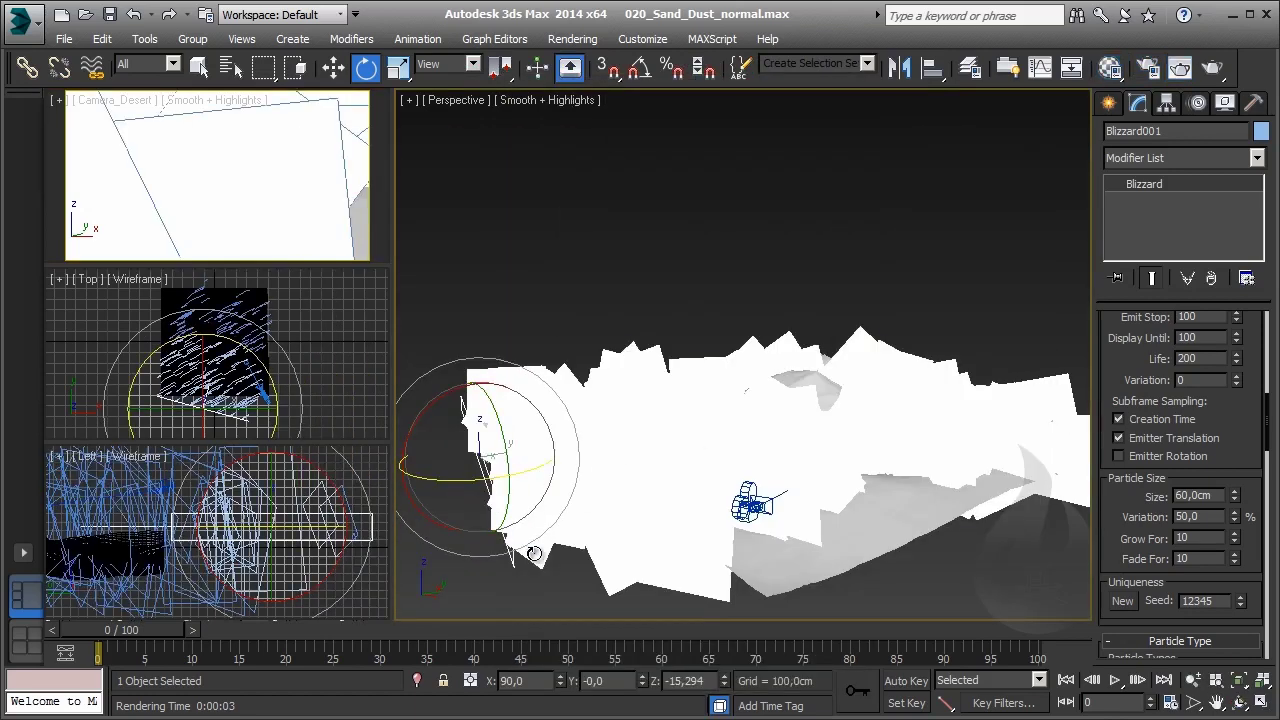
# - Set Blizzard001's object motion blur to Image, then render a test frame to check it
pyautogui.rightClick(668, 424)
pyautogui.click(573, 548)
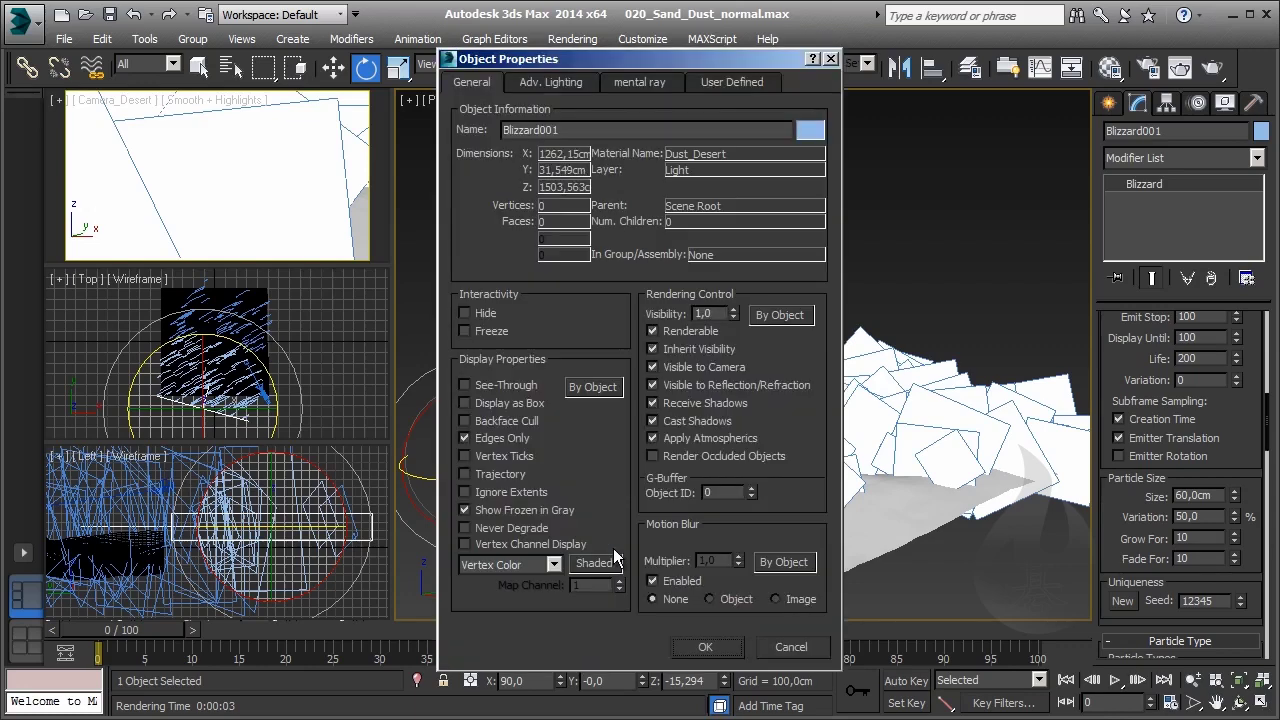
pyautogui.click(784, 605)
pyautogui.click(706, 647)
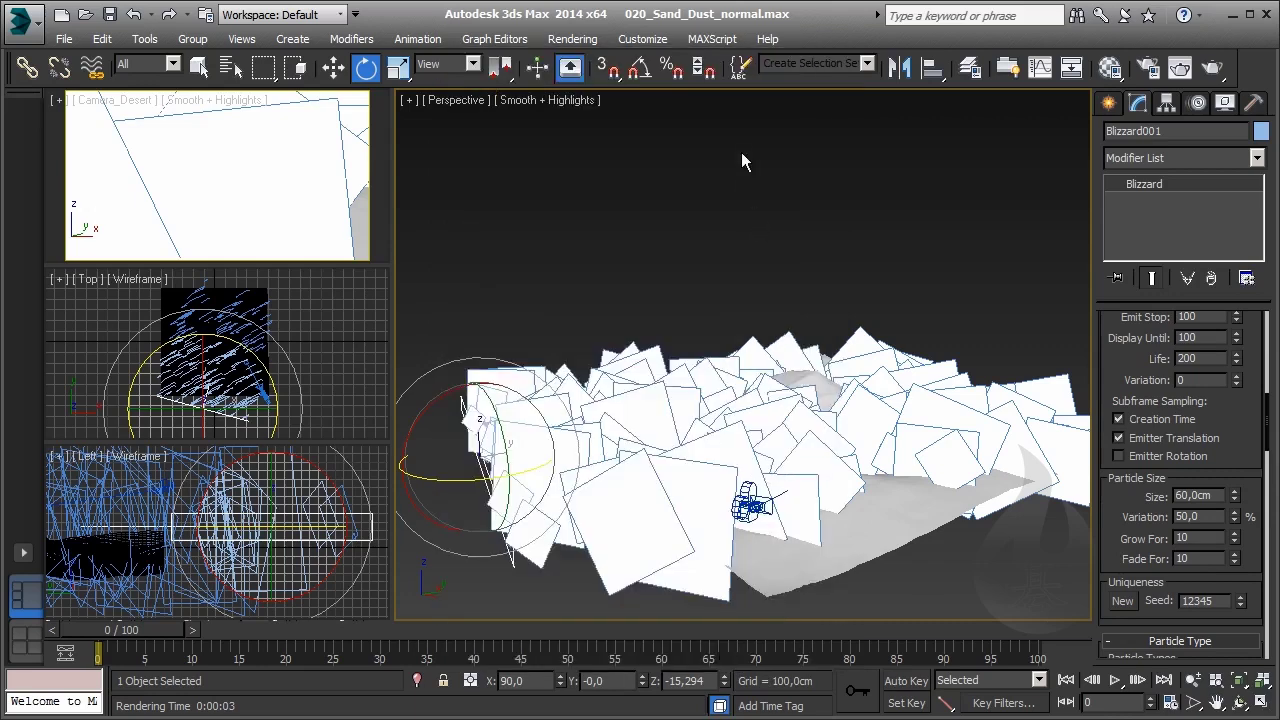
pyautogui.click(1180, 67)
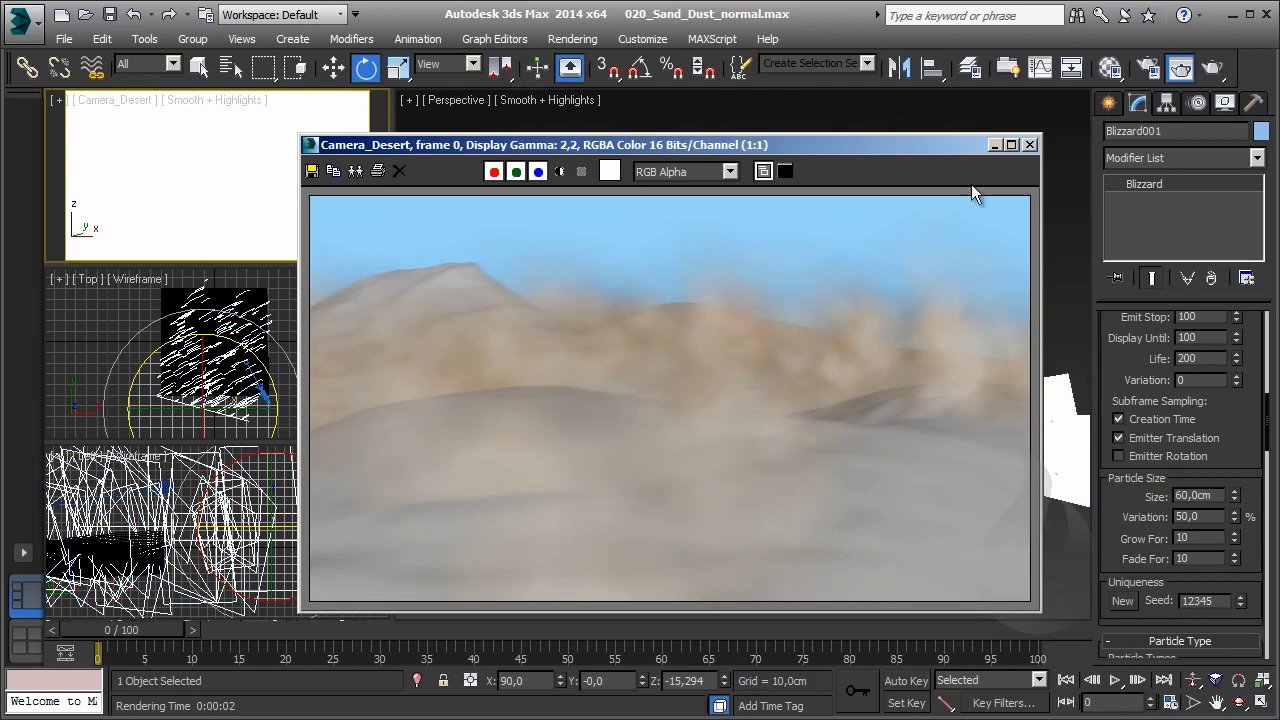
pyautogui.click(1031, 145)
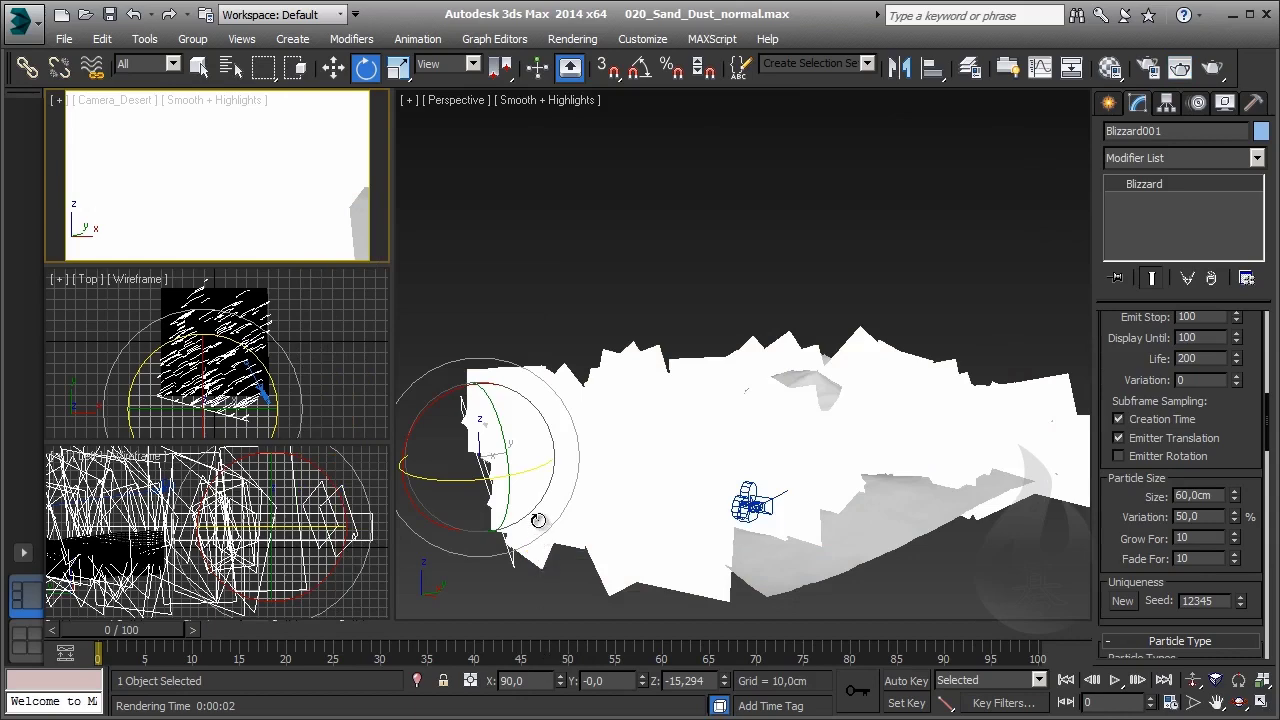
# - Review Blizzard001's motion blur multiplier in Object Properties
pyautogui.rightClick(543, 488)
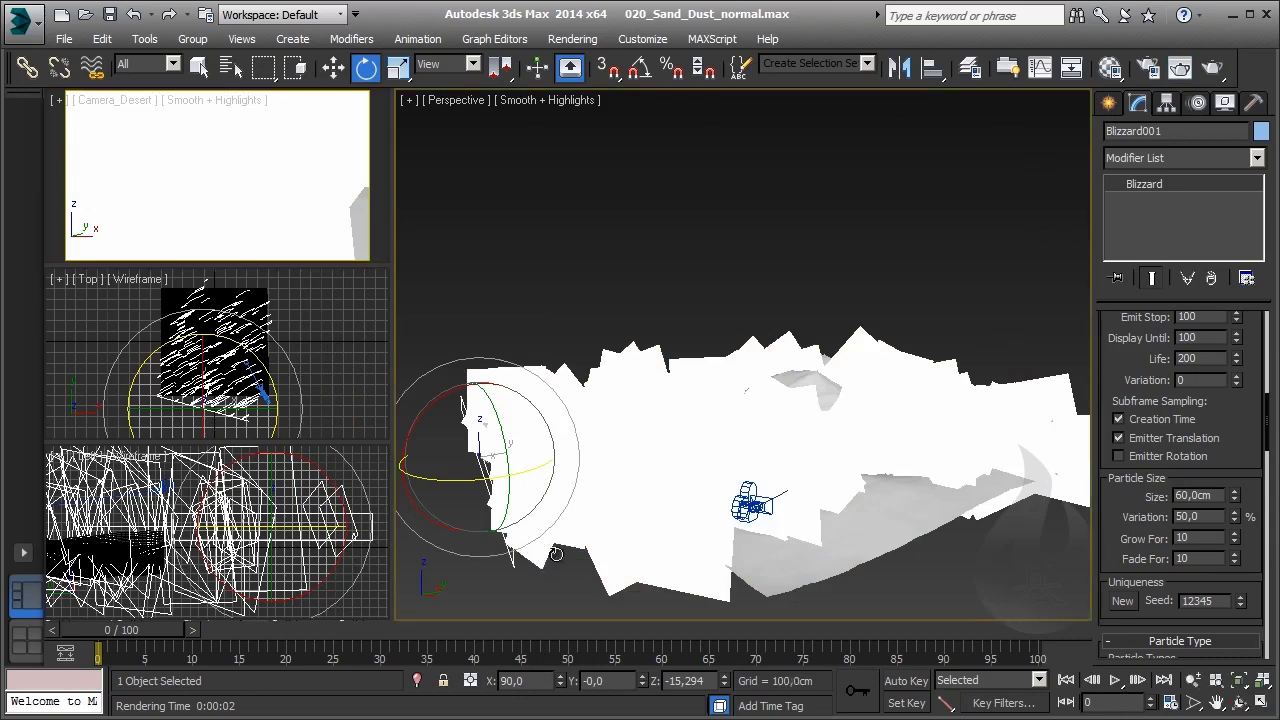
pyautogui.rightClick(556, 554)
pyautogui.click(545, 547)
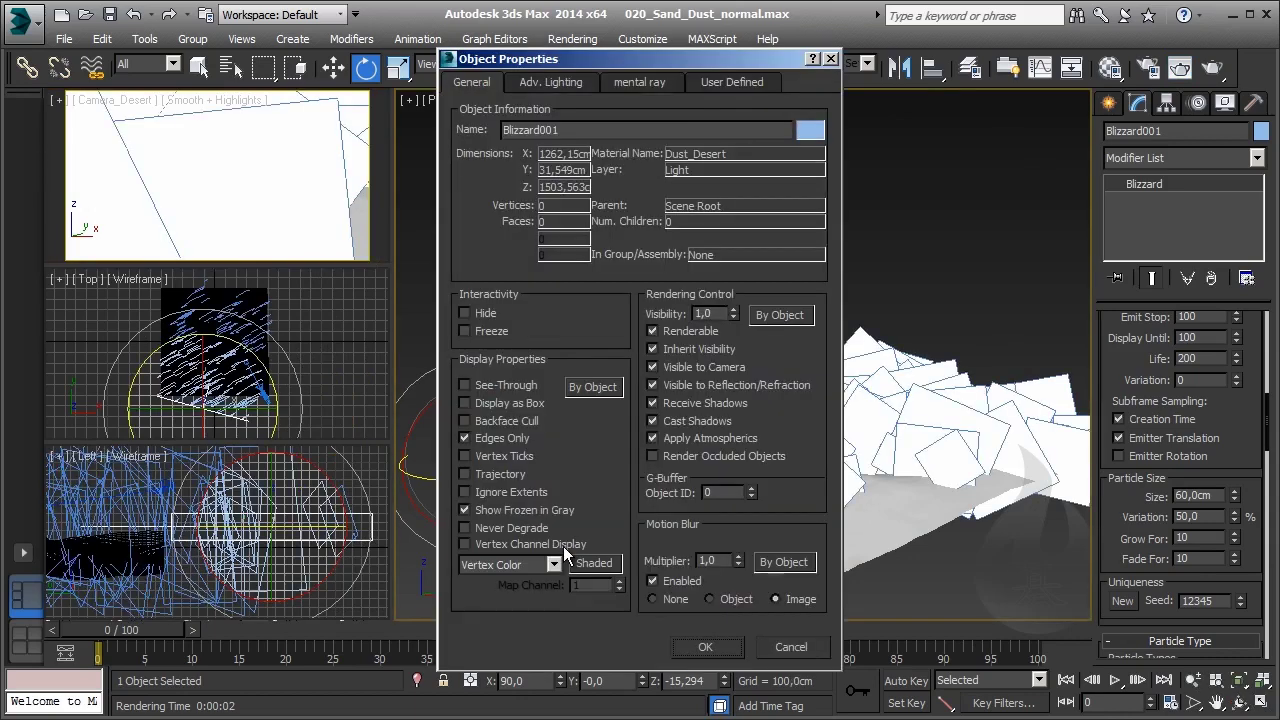
pyautogui.click(721, 560)
pyautogui.click(698, 644)
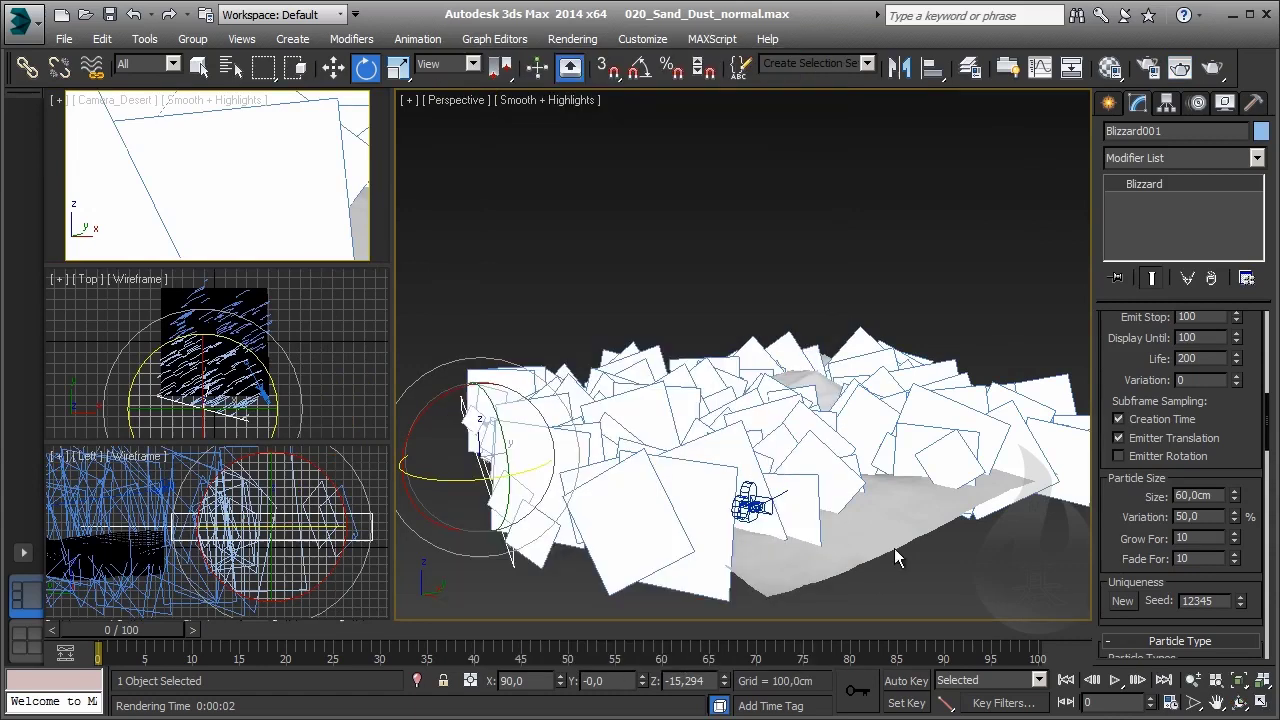
# - Render the Camera_Desert view again and close the frame window
pyautogui.click(320, 198)
pyautogui.click(1199, 64)
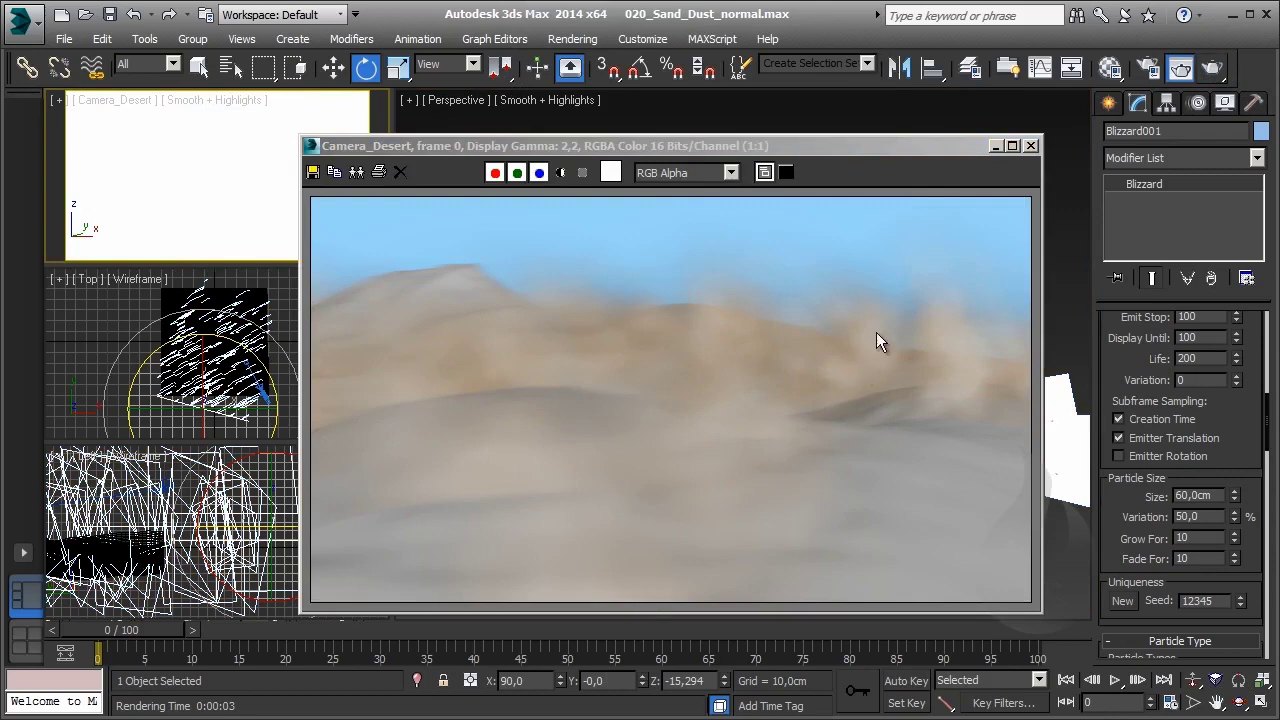
pyautogui.click(1030, 147)
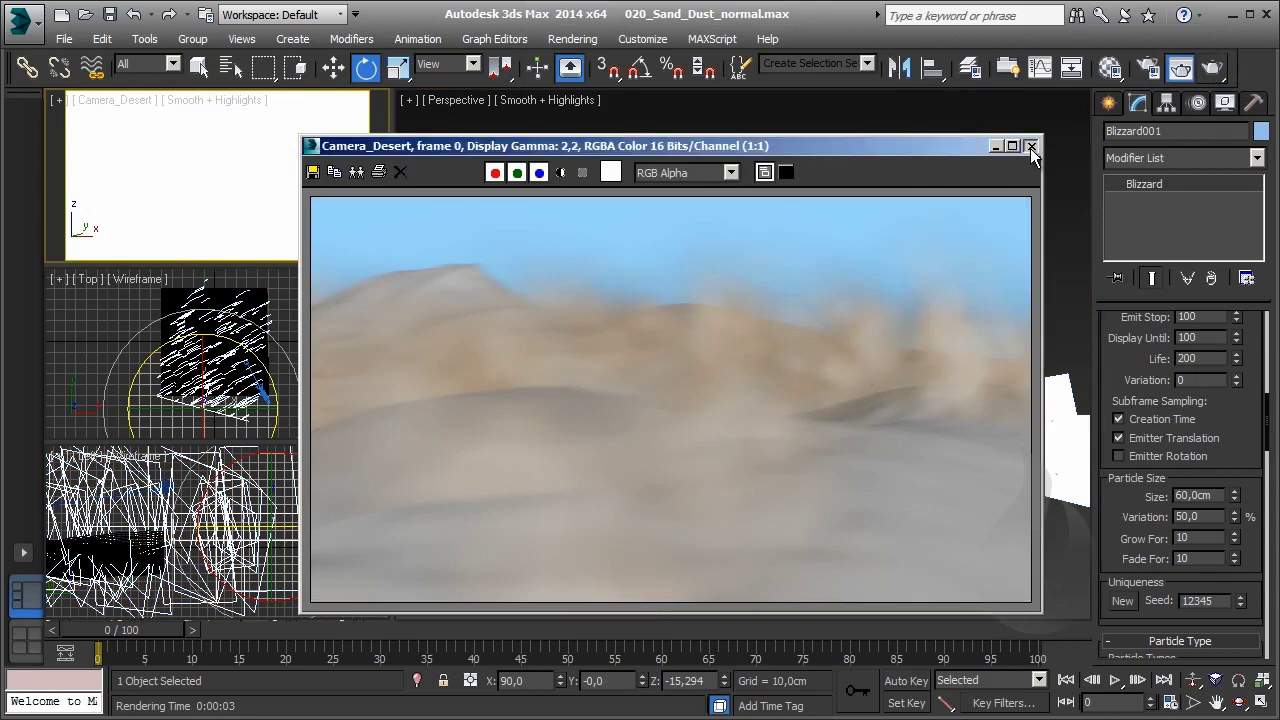
pyautogui.click(1030, 148)
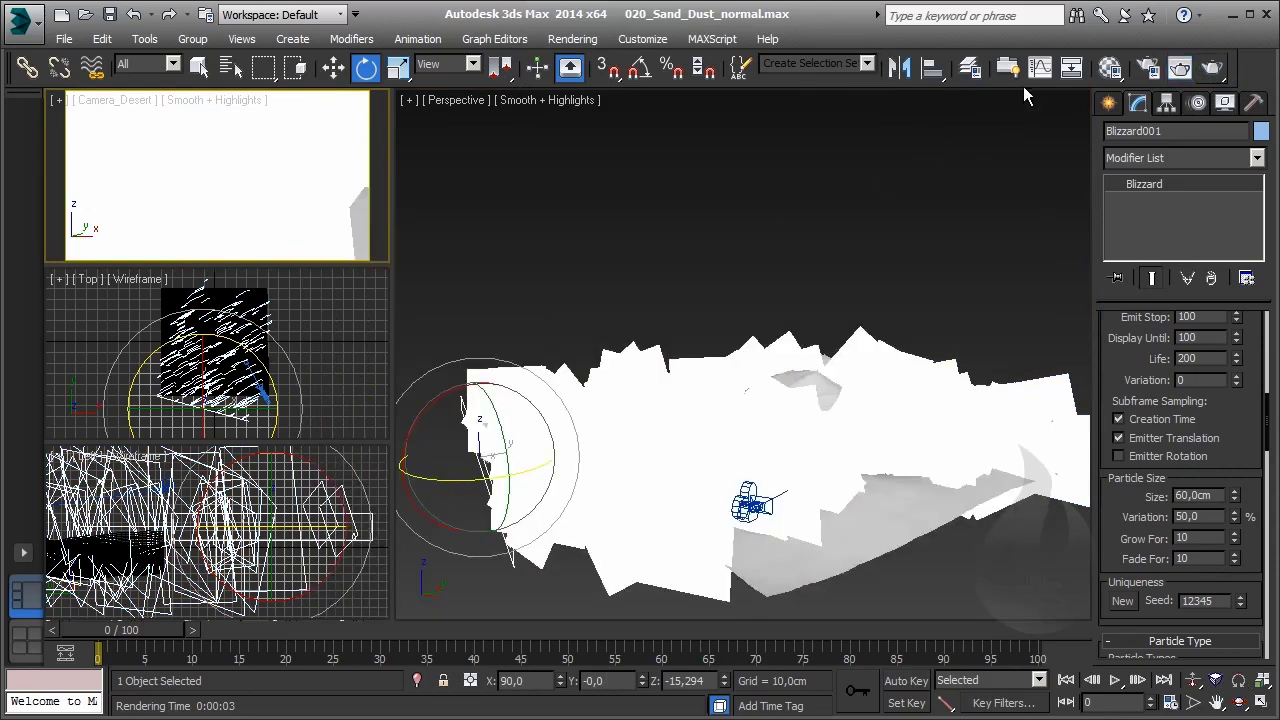
# - Add Blizzard001 to the Particles layer in the Layer Manager and expand that layer
pyautogui.click(969, 67)
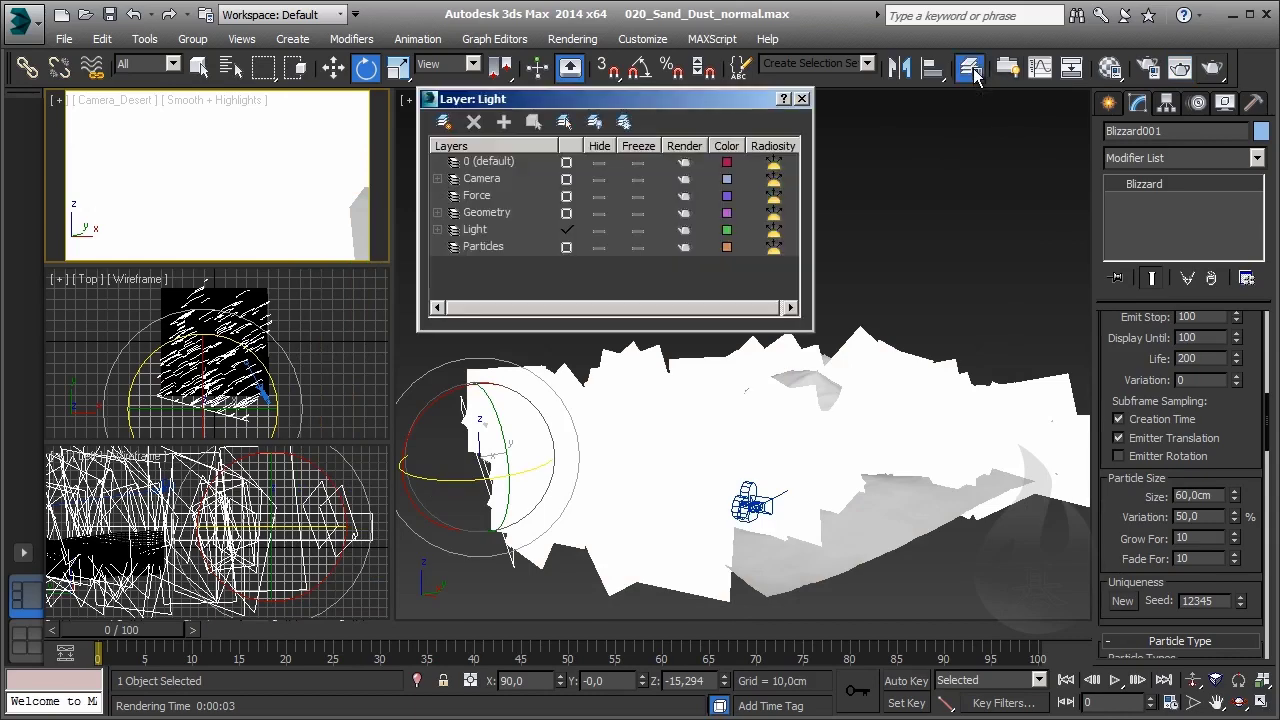
pyautogui.click(482, 247)
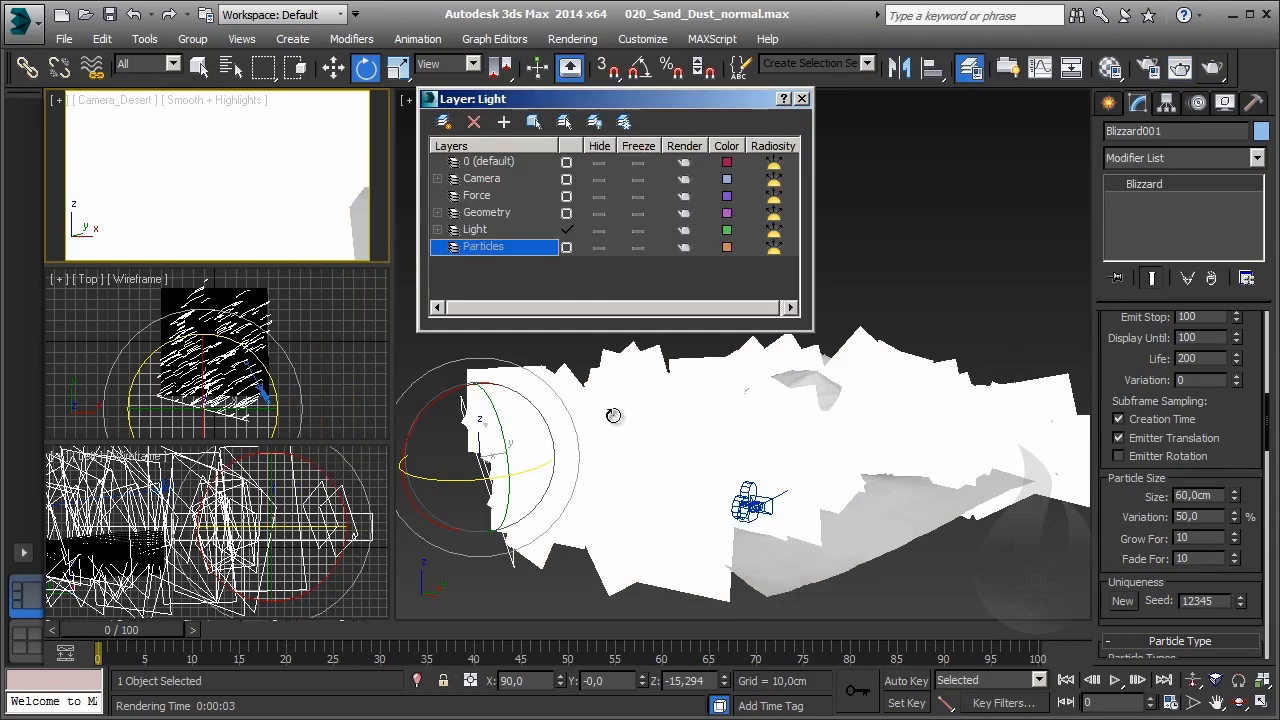
pyautogui.moveTo(610, 331); pyautogui.dragTo(609, 428)
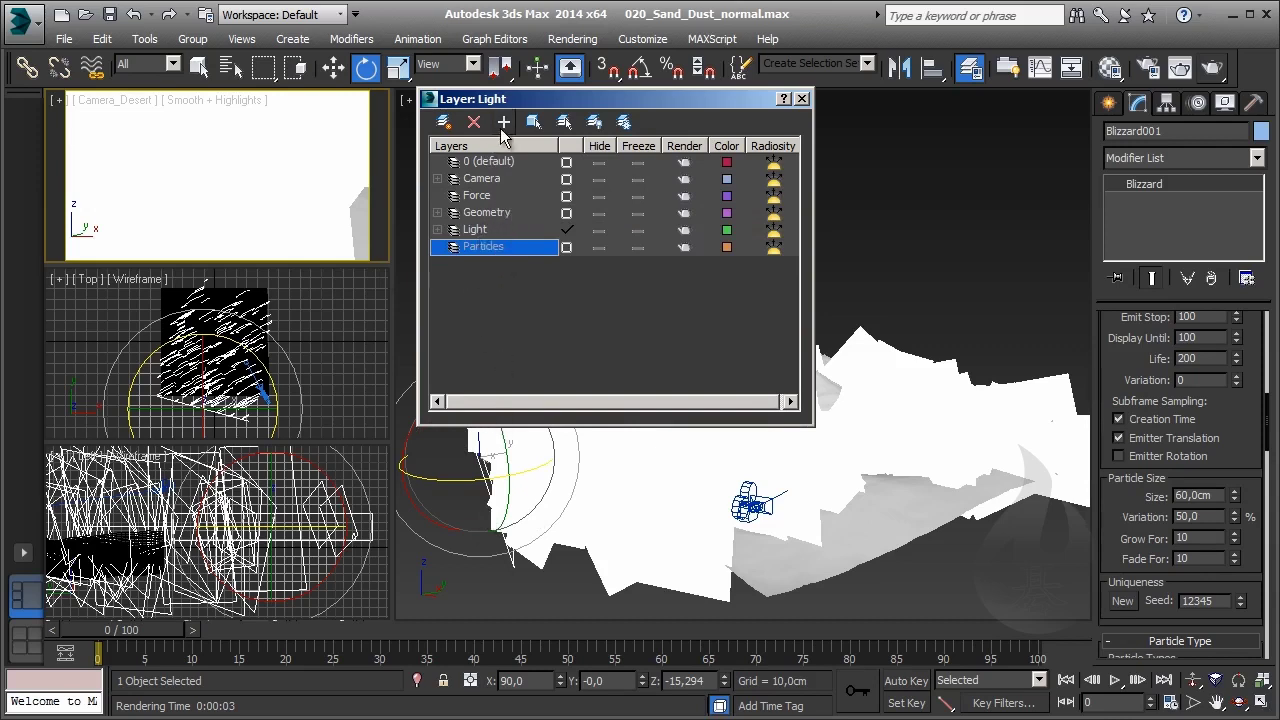
pyautogui.click(503, 344)
pyautogui.click(436, 247)
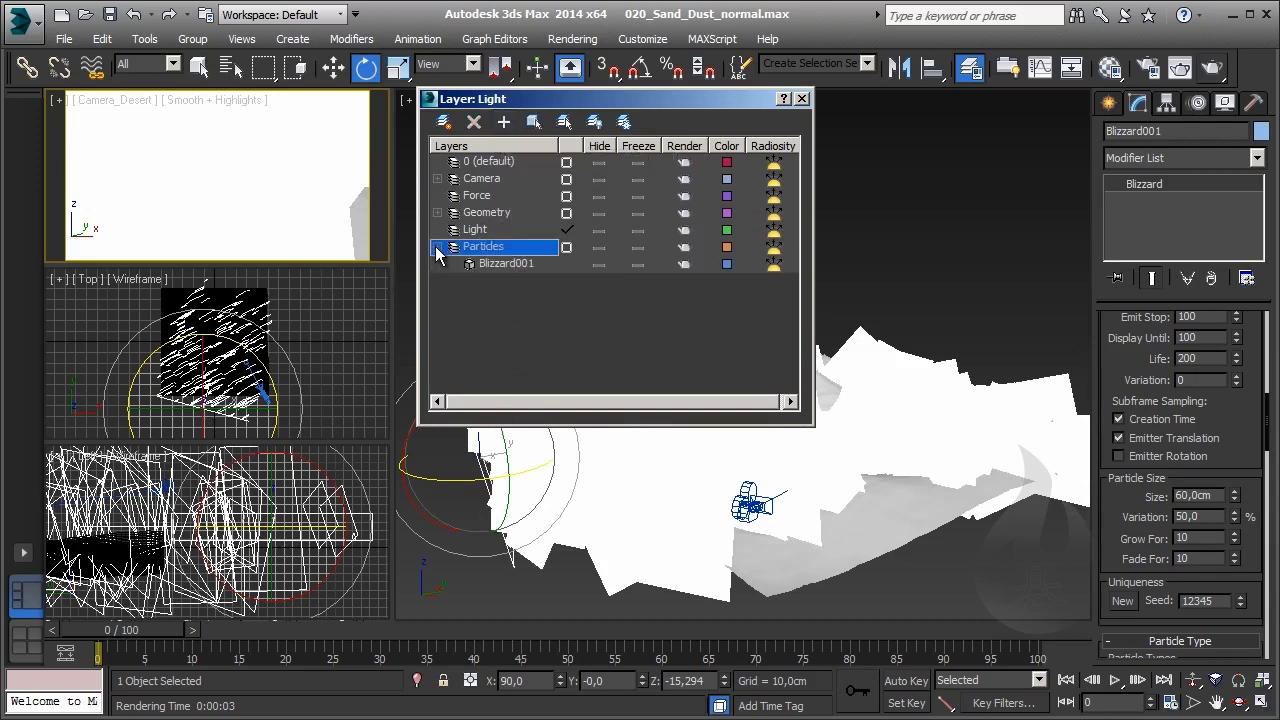
pyautogui.click(437, 247)
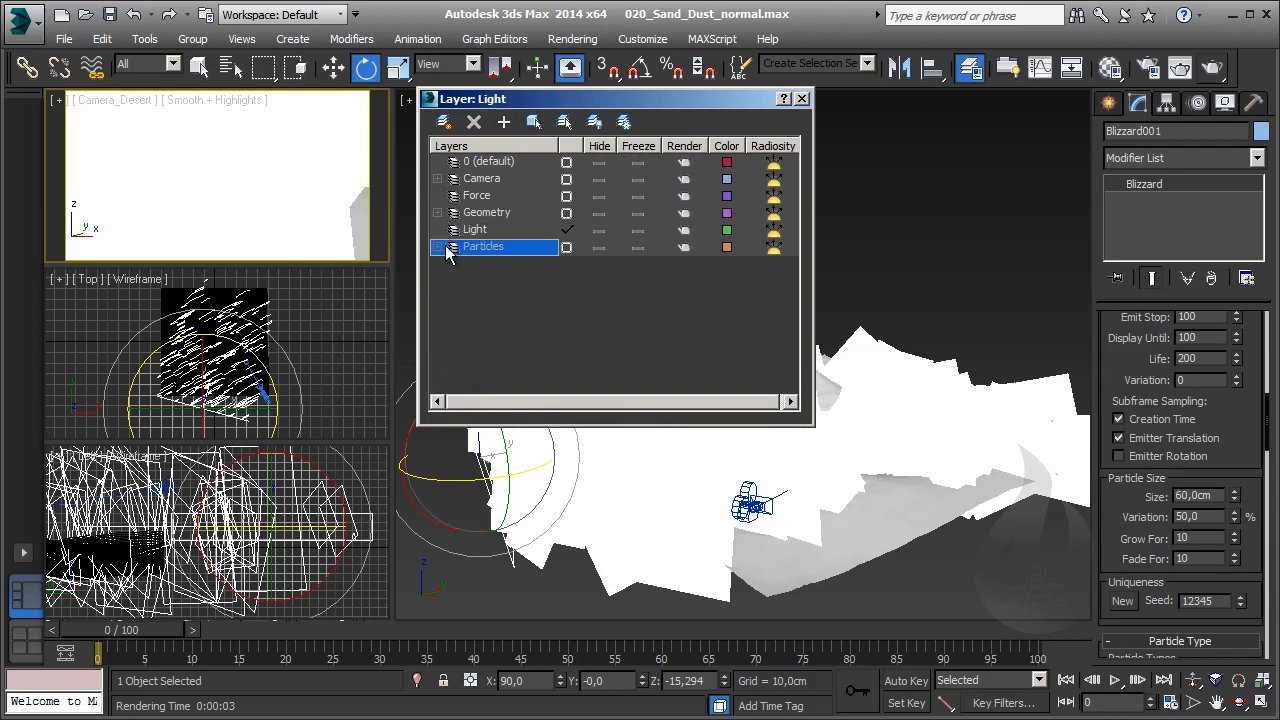
pyautogui.click(437, 247)
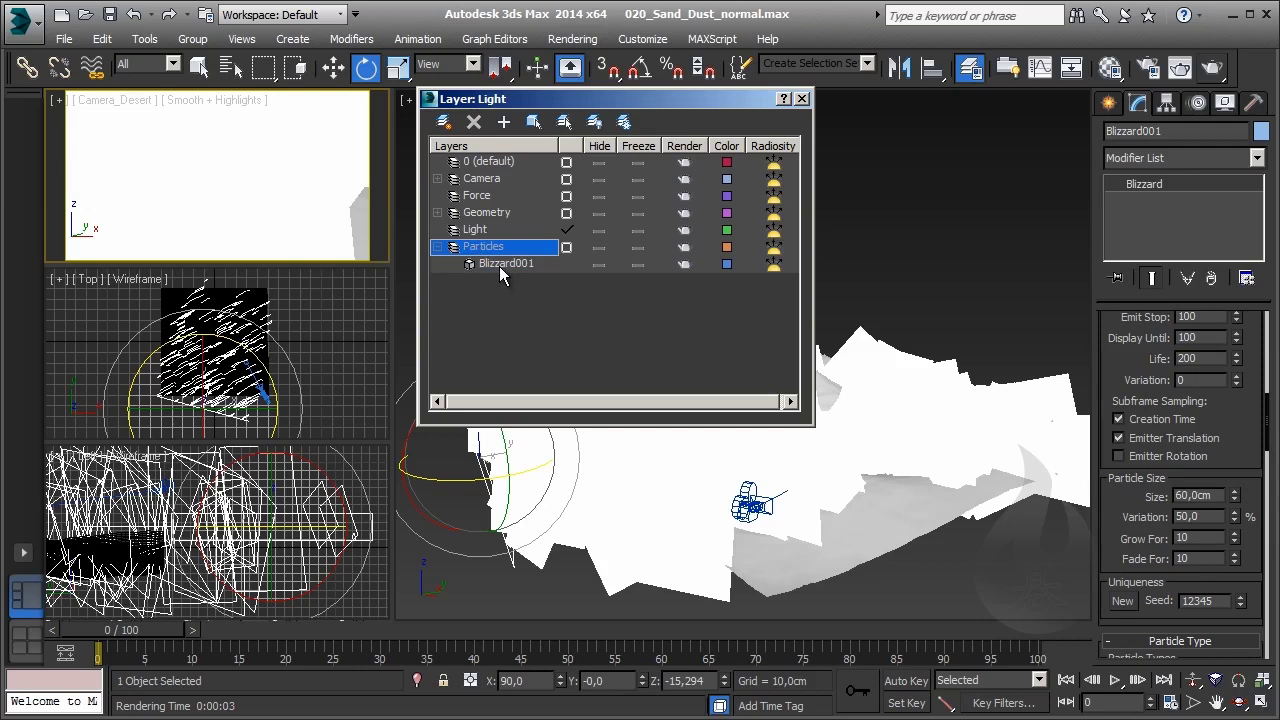
pyautogui.click(1183, 127)
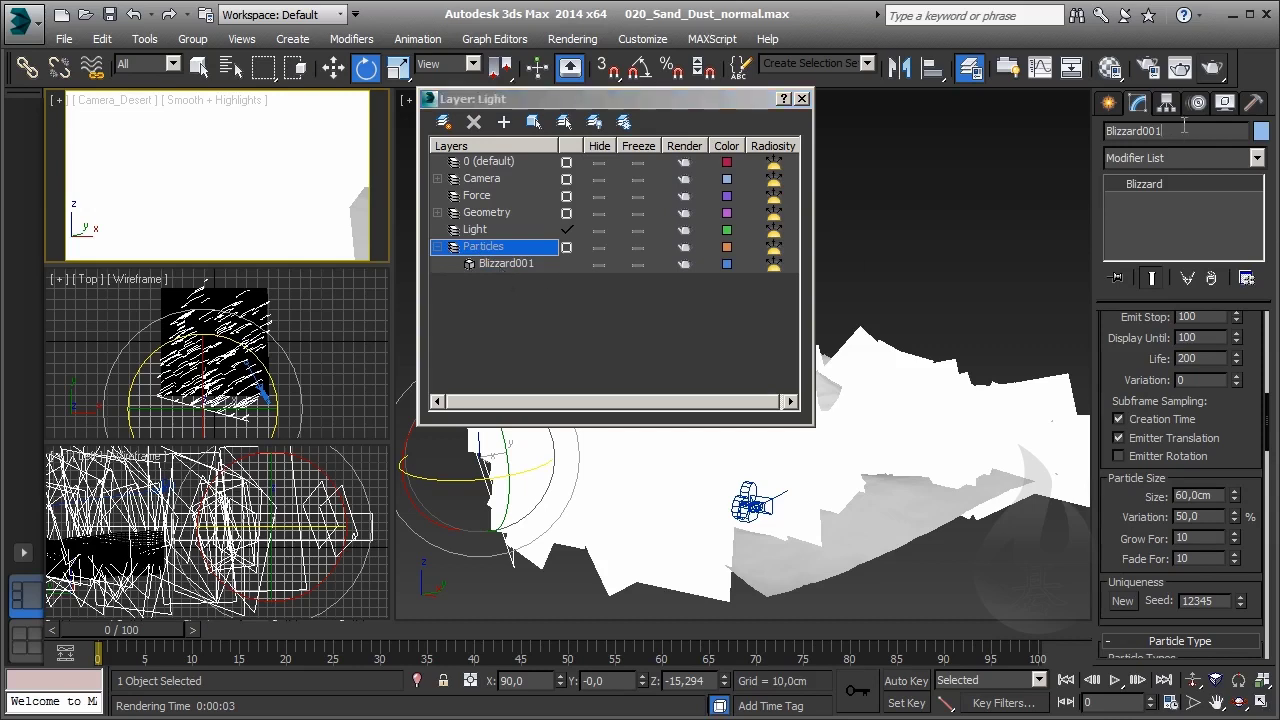
# - Rename Blizzard001 to Blizzard_Dust and refresh the Particles layer list to show it
pyautogui.press('BackSpace')
pyautogui.press('BackSpace')
pyautogui.press('BackSpace')
pyautogui.write('_Dus')
pyautogui.click(1047, 309)
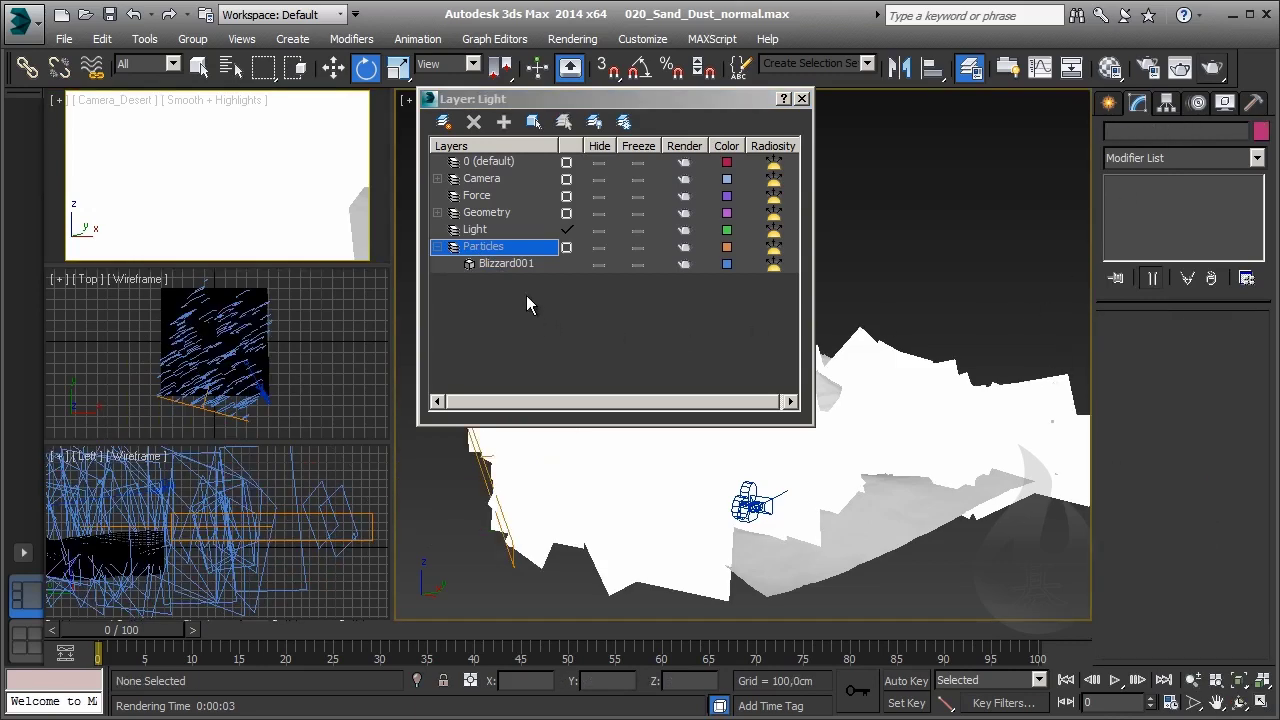
pyautogui.click(437, 247)
pyautogui.click(437, 247)
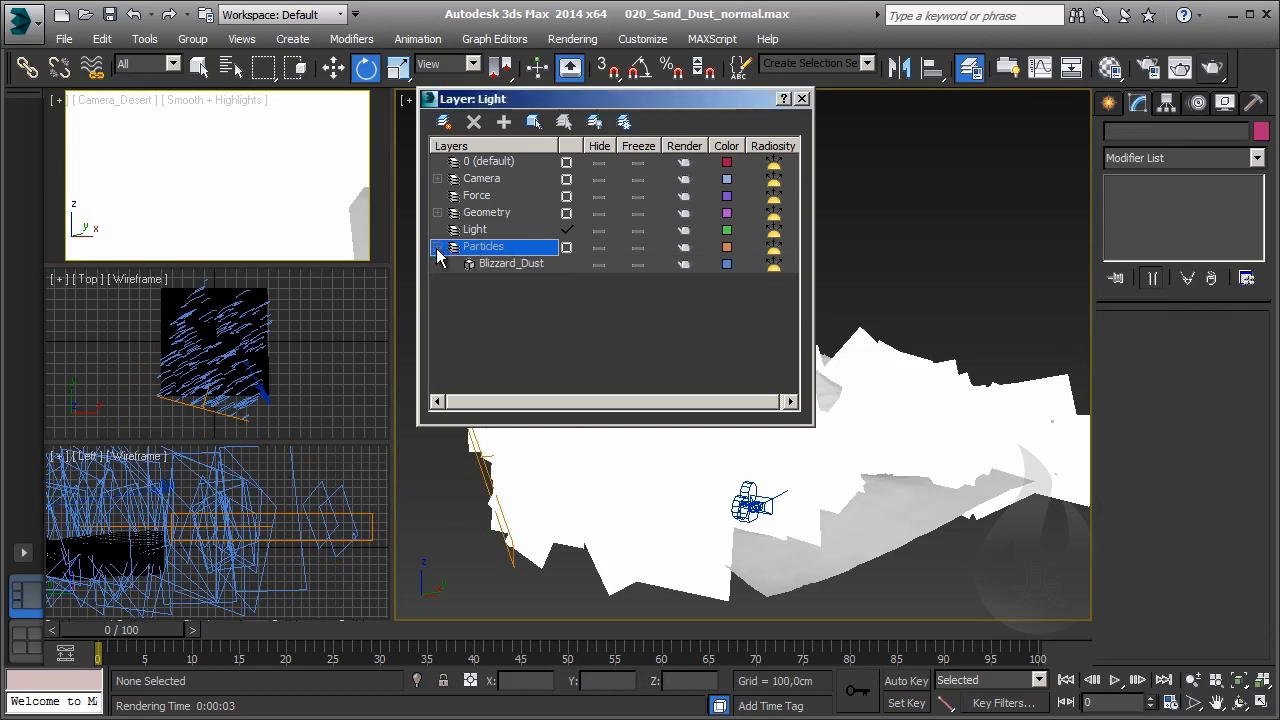